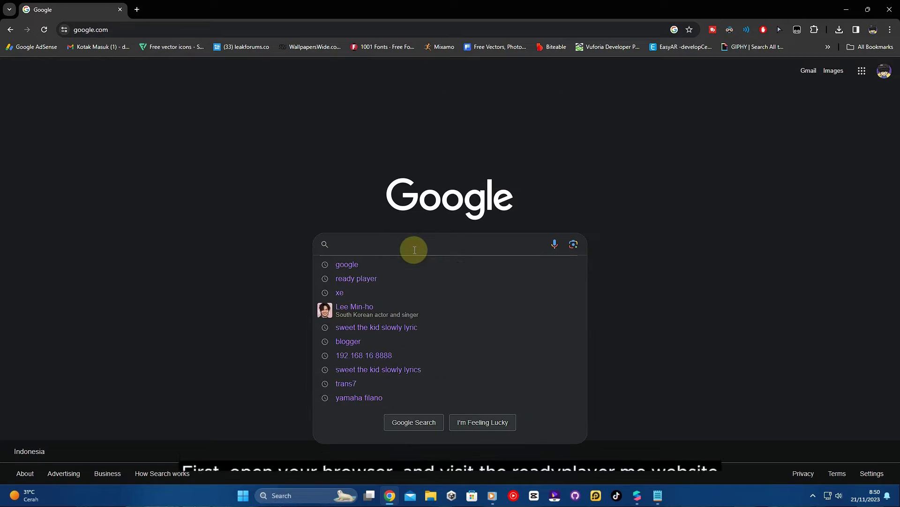
Step: Search Google for "ready player", open the Ready Player Me website and start its character creator
text(dy player)
key(Return)
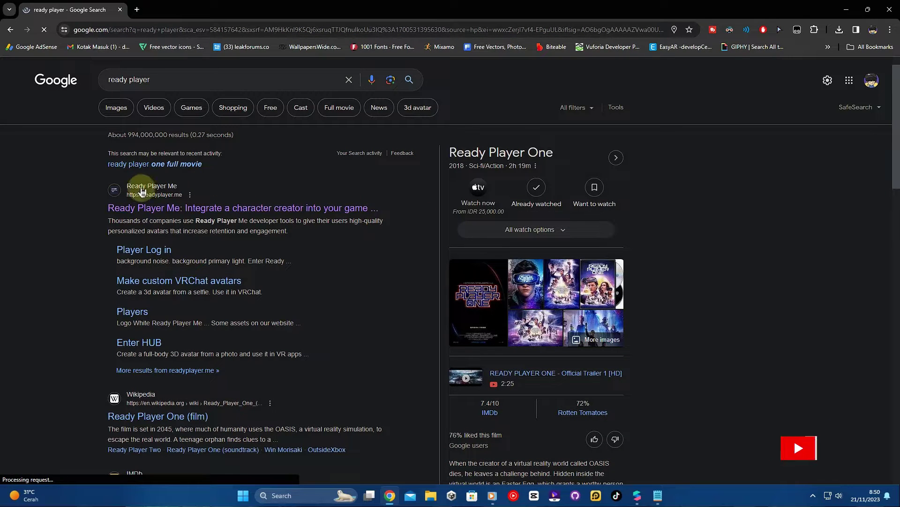
click(172, 209)
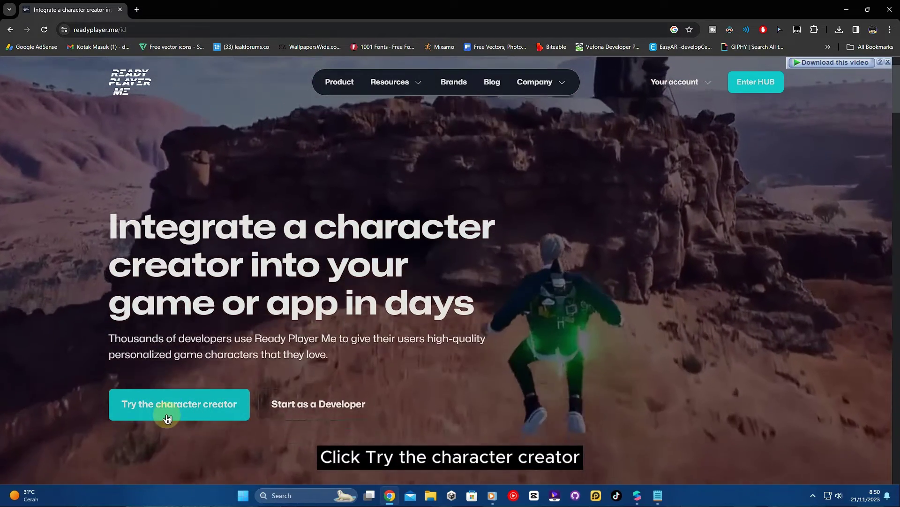
click(168, 415)
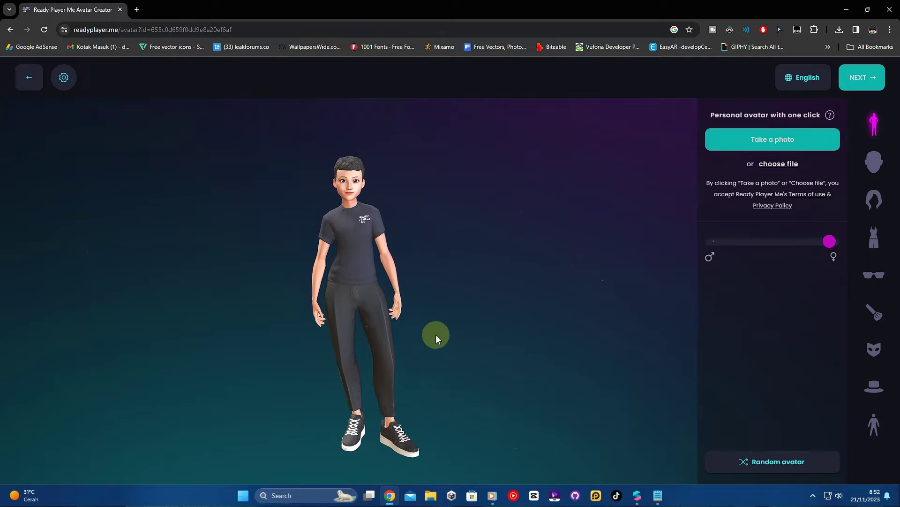
Step: Generate a personal avatar from the photo file IMG_20230514_221057.jpg and inspect it up close
click(796, 164)
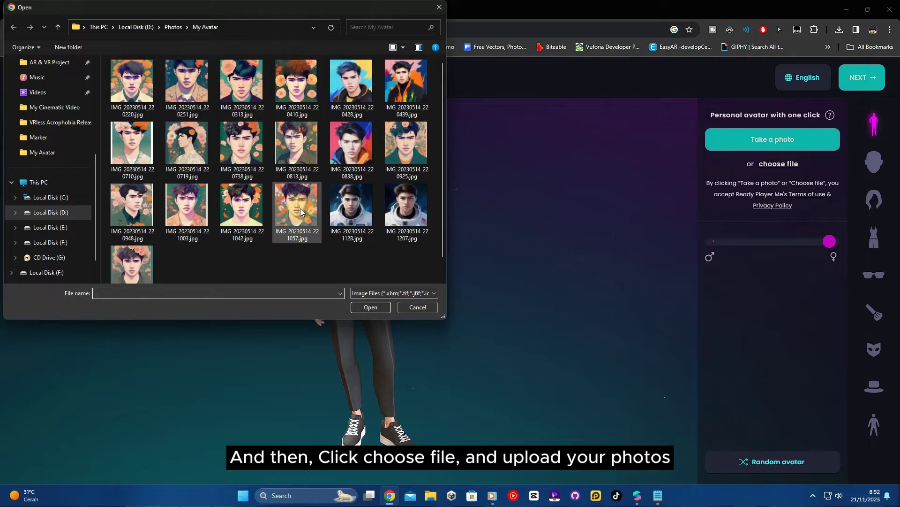
click(301, 212)
click(370, 307)
click(497, 443)
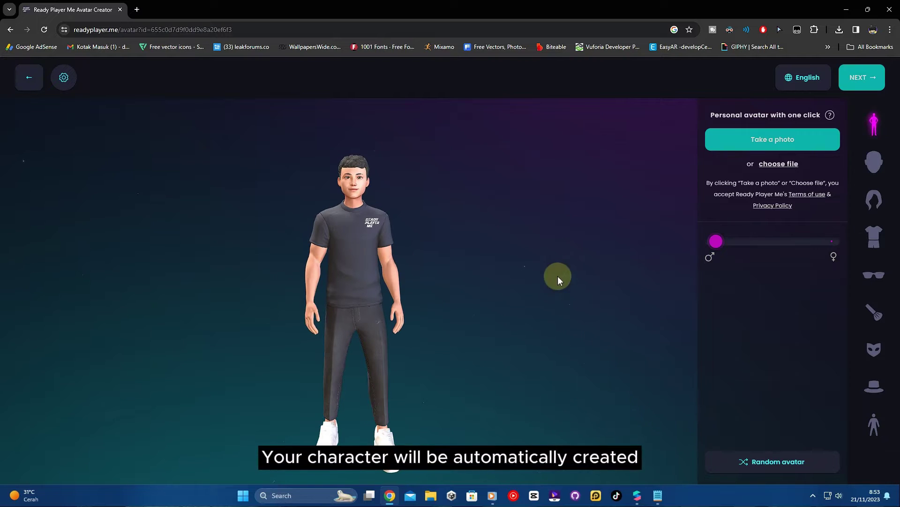
scroll(355, 152, up, 5)
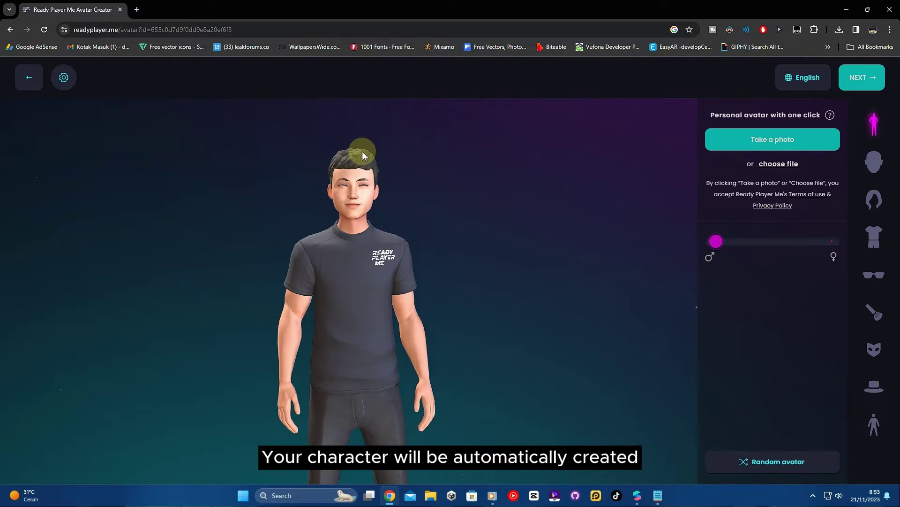
scroll(386, 159, down, 5)
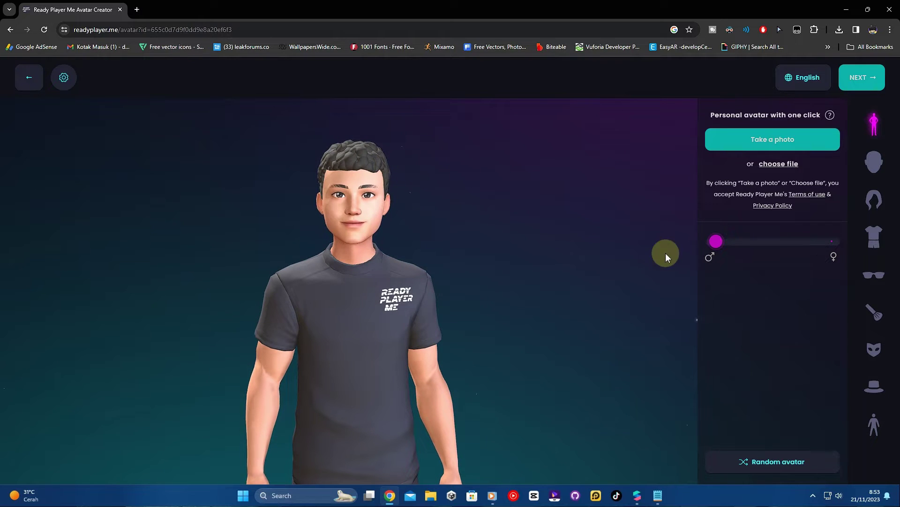
Step: Apply the third face shape preset to the avatar and check the face from different angles
click(879, 162)
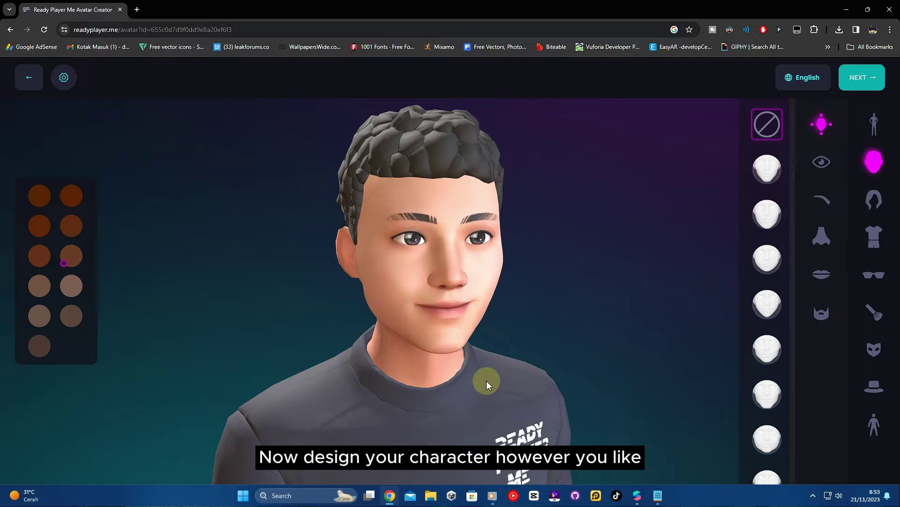
drag(487, 385, 420, 368)
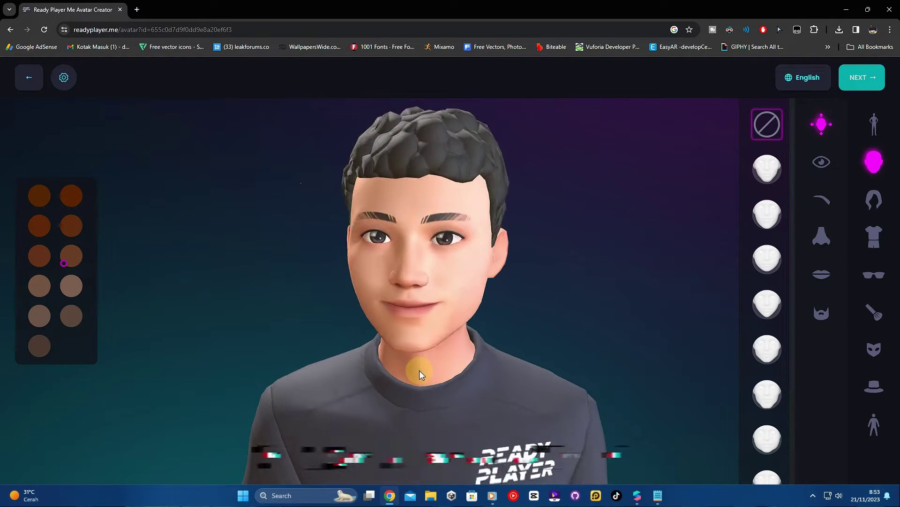
click(767, 215)
drag(725, 373, 609, 394)
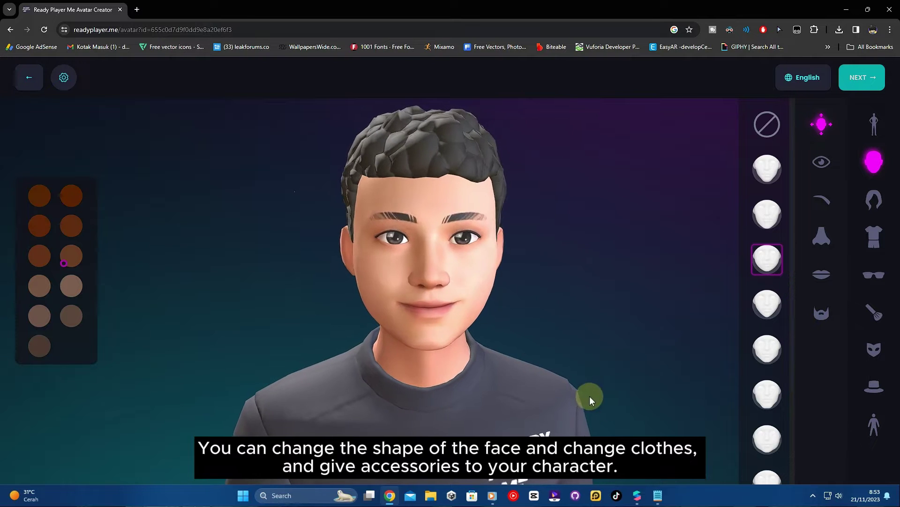
Step: Give the avatar thicker, angled eyebrows from the eyebrow styles
click(823, 162)
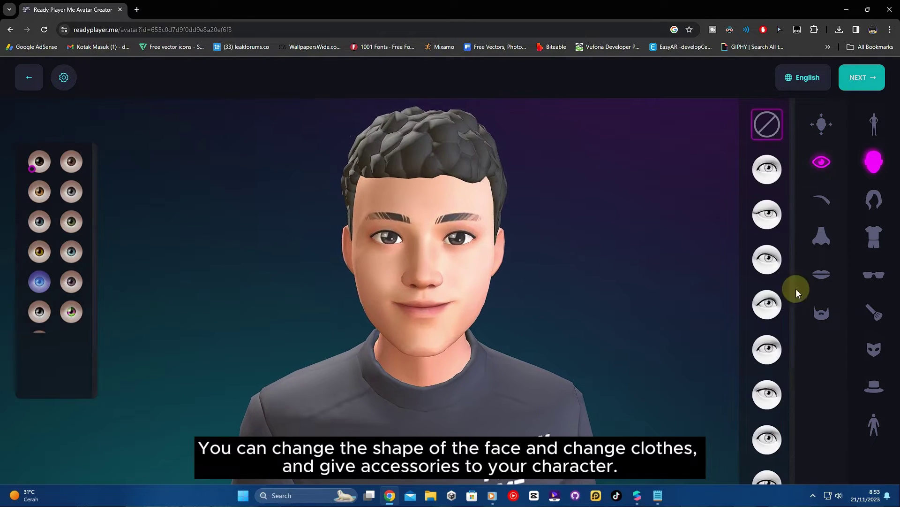
click(822, 199)
click(768, 377)
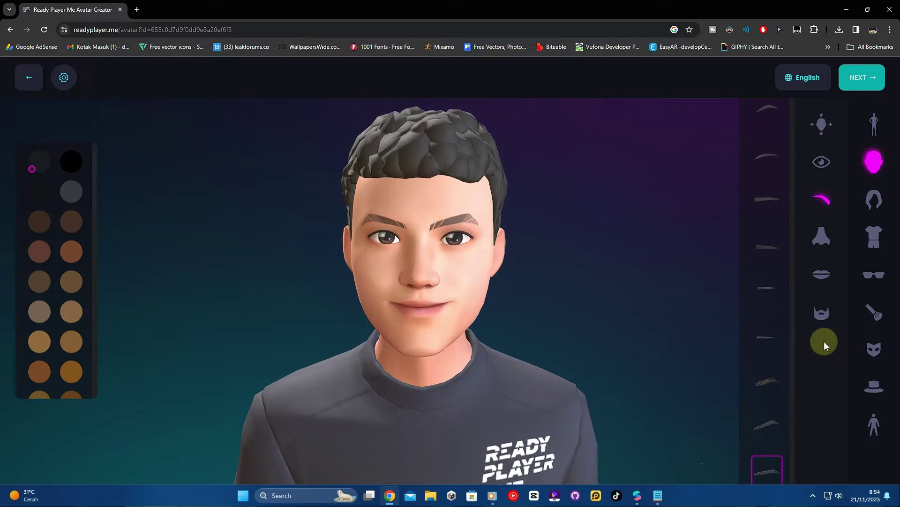
Step: Apply the third lip shape preset and try a full beard on the avatar's face
click(821, 275)
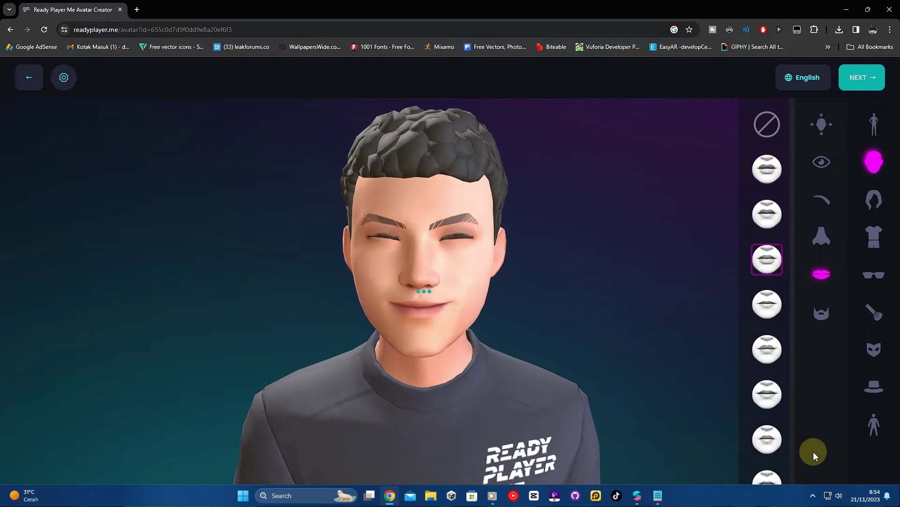
click(822, 312)
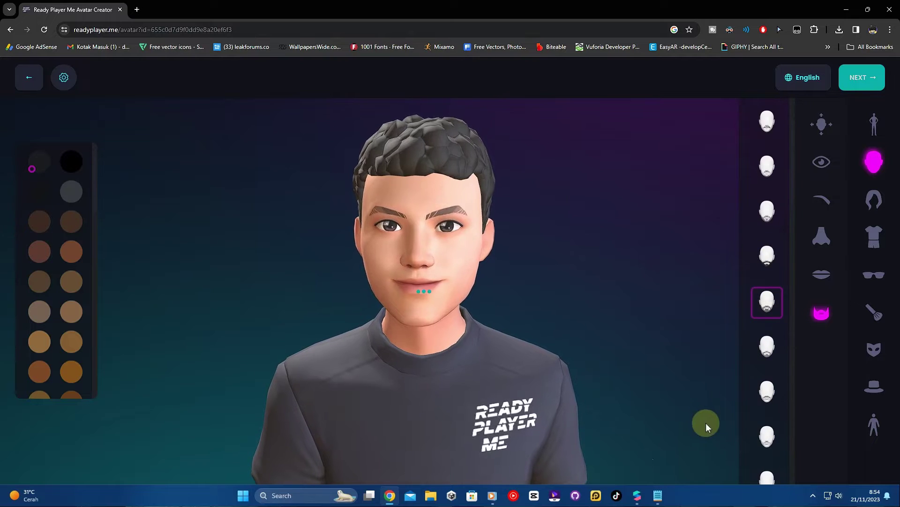
Step: Try slicked-back and curly hairstyles on the avatar, settling on the short dark side-swept one
click(874, 201)
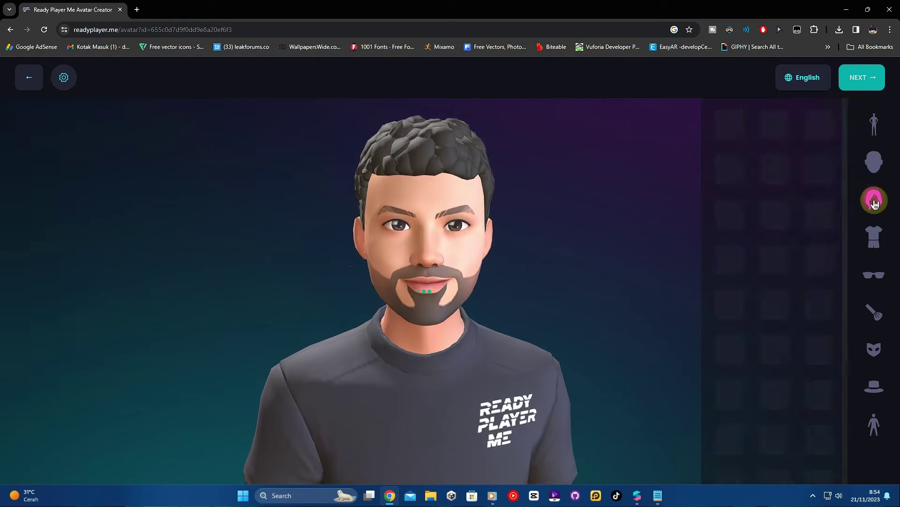
scroll(750, 221, down, 3)
click(729, 249)
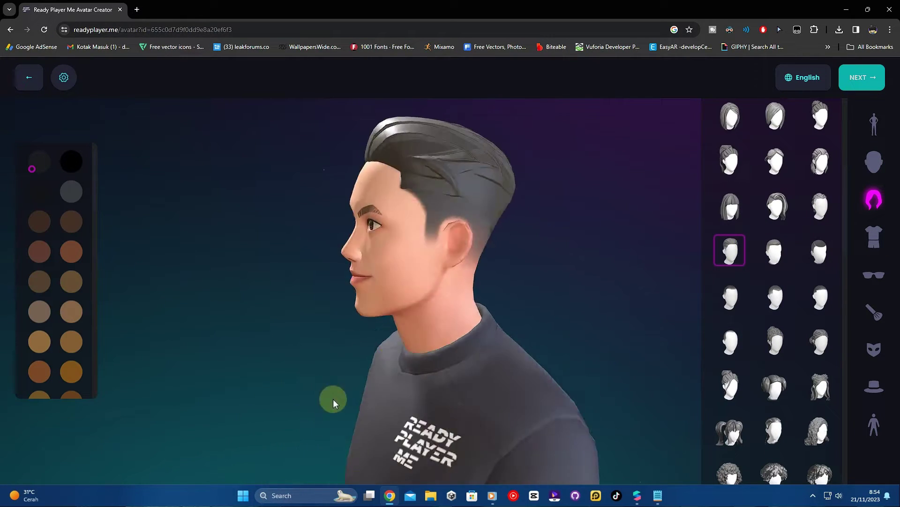
click(775, 412)
scroll(807, 416, down, 5)
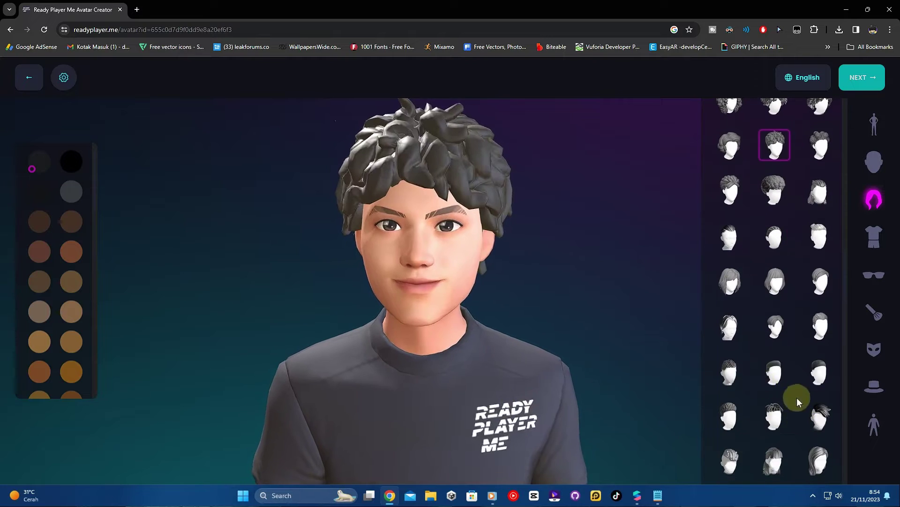
click(774, 408)
drag(547, 408, 599, 388)
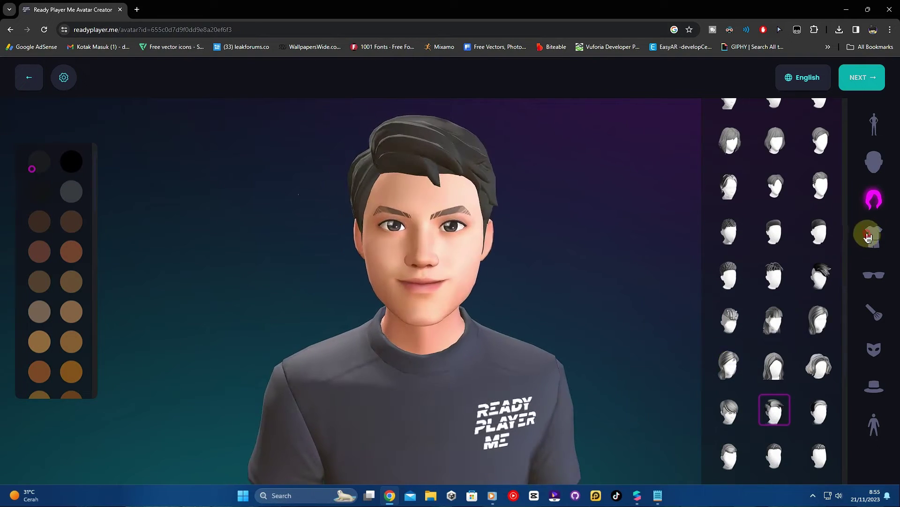
Step: Try on the grey hoodie, the grey three-piece suit and the black outfit with the red crossbody bag
click(868, 237)
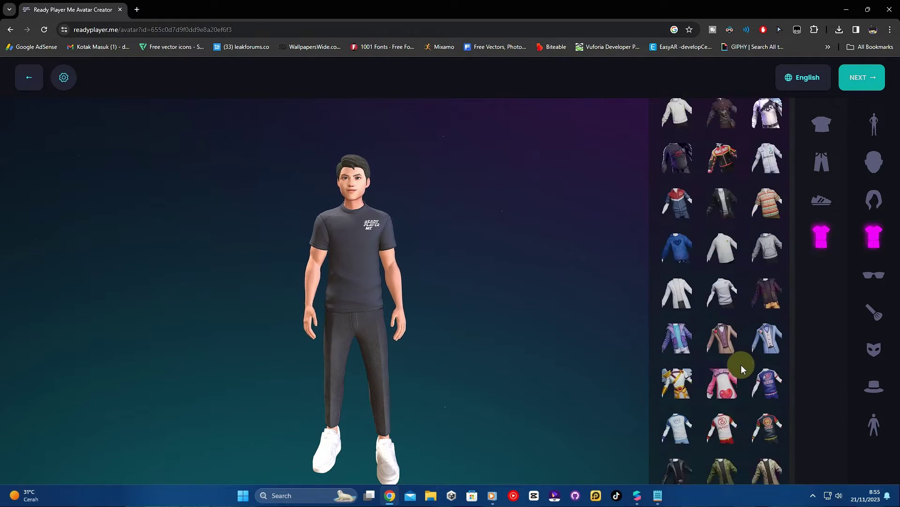
scroll(731, 230, up, 1)
click(683, 170)
drag(615, 281, 588, 379)
scroll(722, 328, down, 4)
click(768, 118)
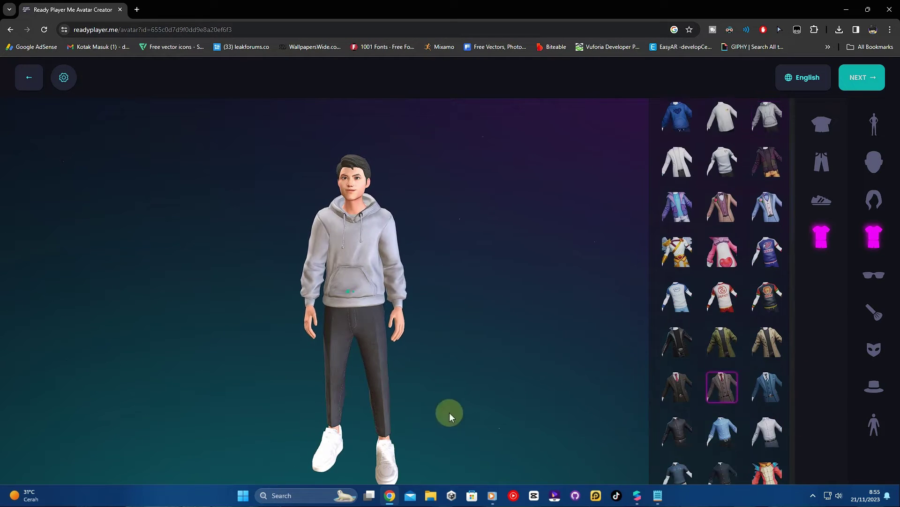
scroll(751, 412, down, 6)
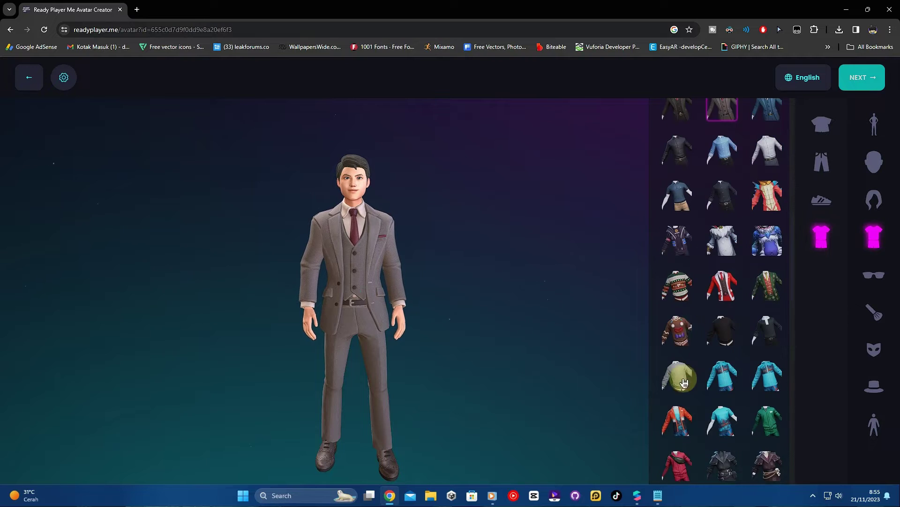
click(685, 375)
scroll(742, 412, down, 8)
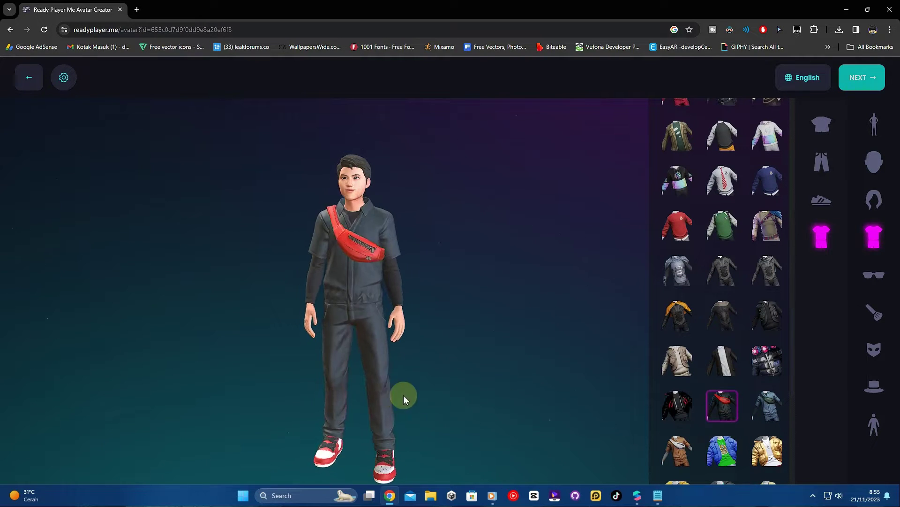
Step: Look through the separate shoes and trousers, and try the varsity jacket with the gold crown
click(822, 200)
click(819, 166)
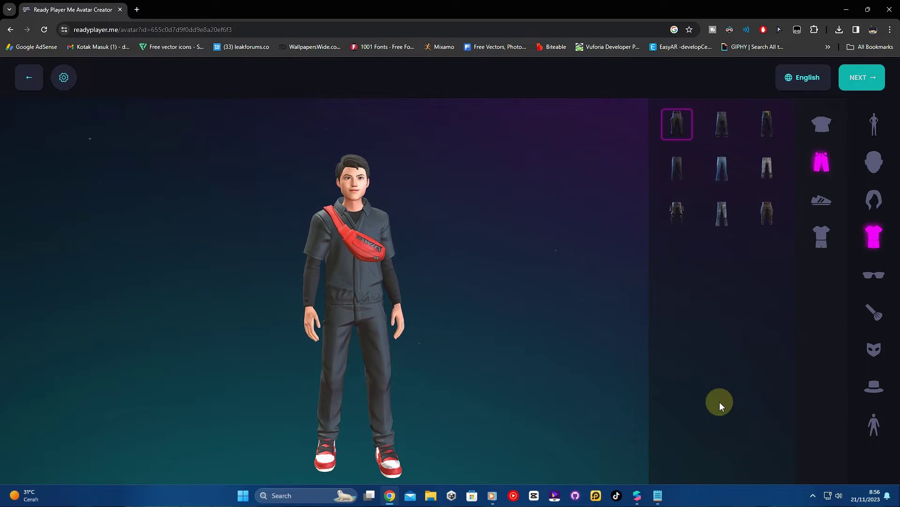
click(822, 124)
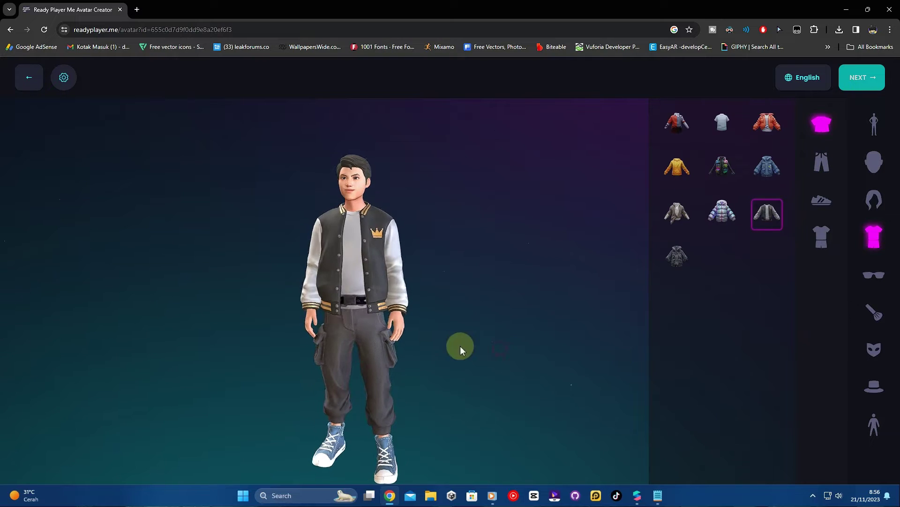
Step: Dress the avatar in the full outfit with the beige coat, dark hood and dark boots
click(821, 235)
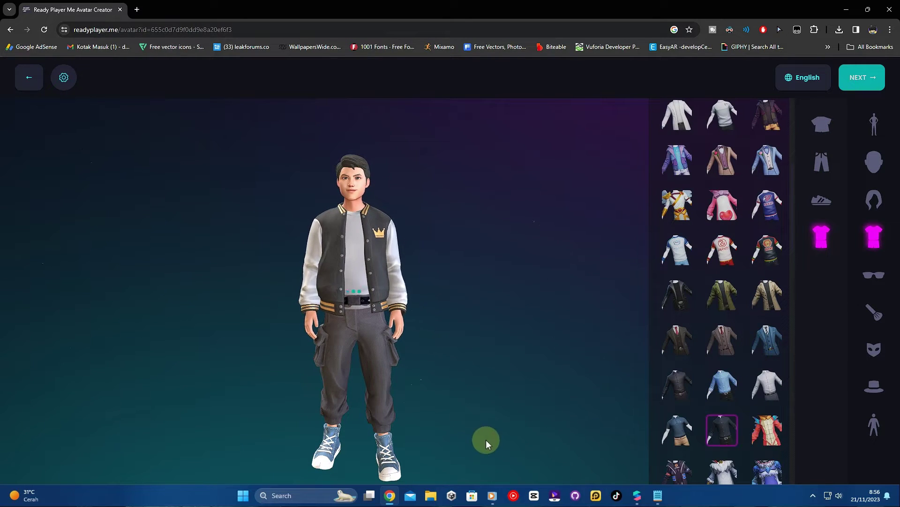
scroll(715, 427, down, 2)
click(767, 201)
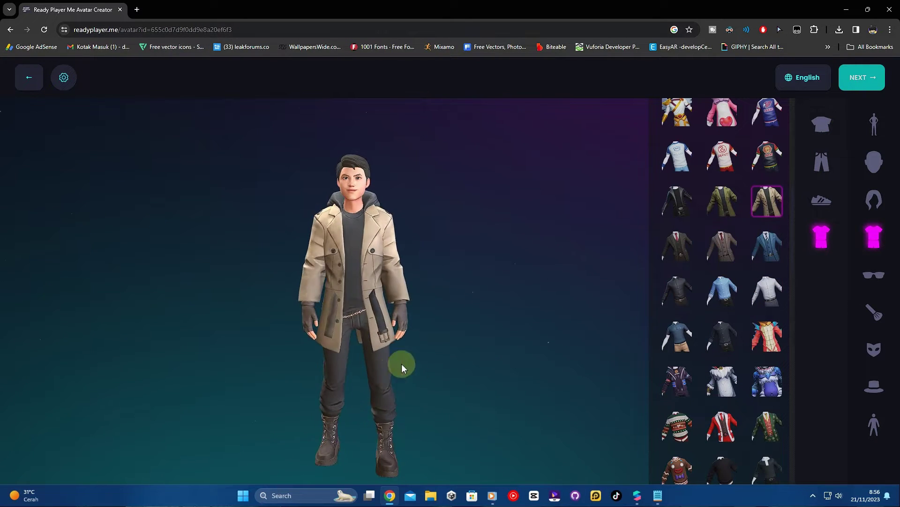
Step: Try the silver-framed aviator glasses on the avatar and browse the available headwear
click(874, 275)
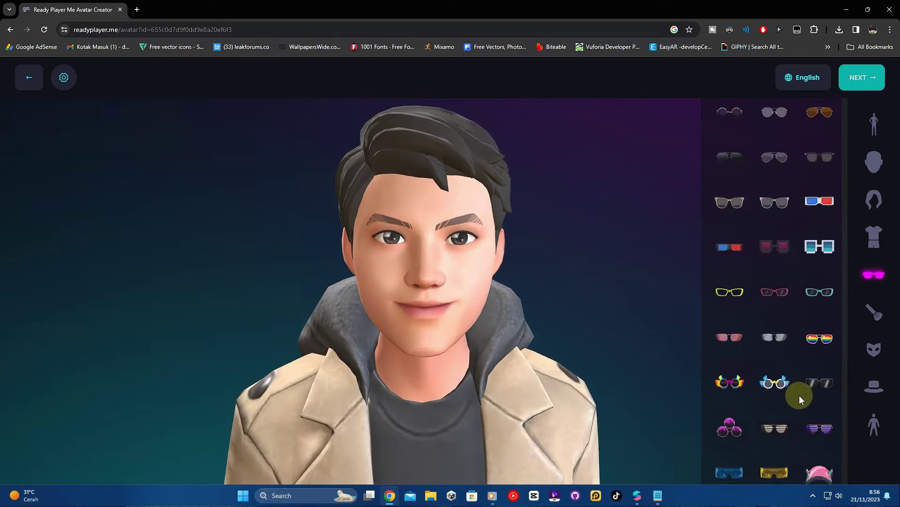
scroll(799, 395, up, 3)
click(774, 298)
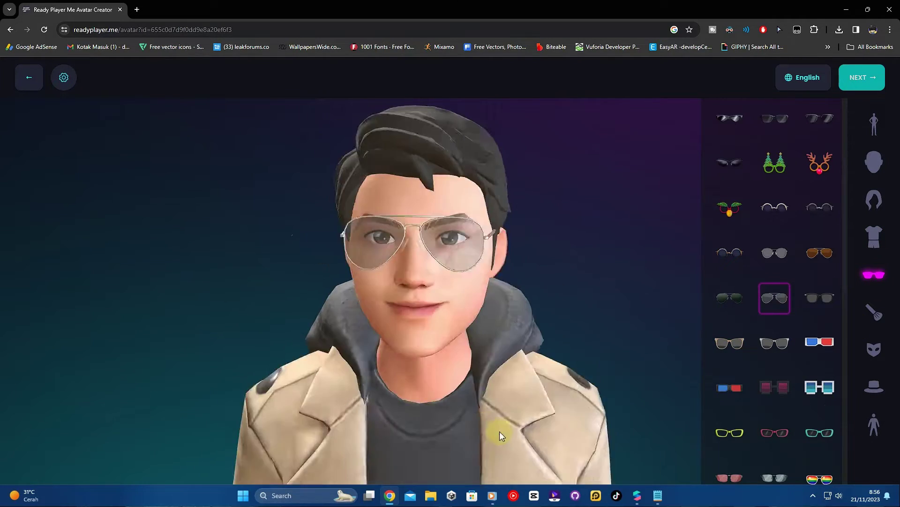
scroll(804, 384, up, 3)
click(874, 387)
scroll(792, 415, down, 5)
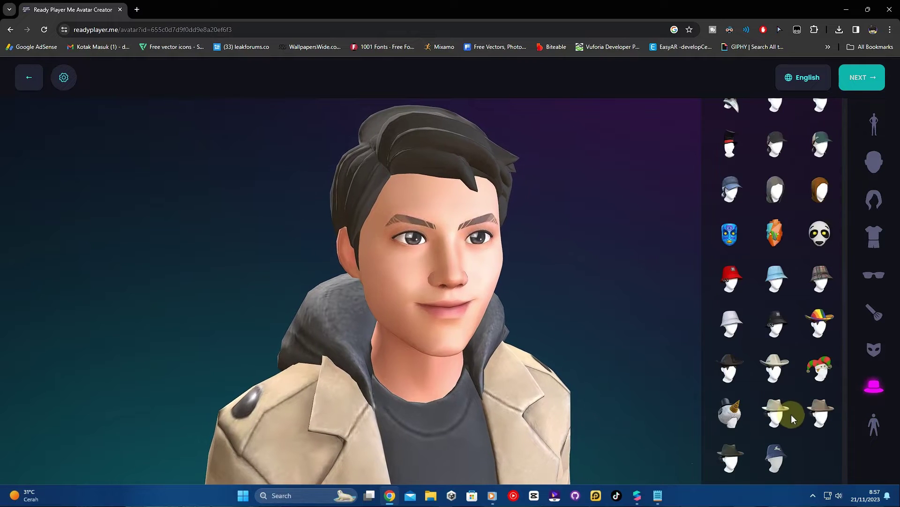
scroll(815, 412, up, 3)
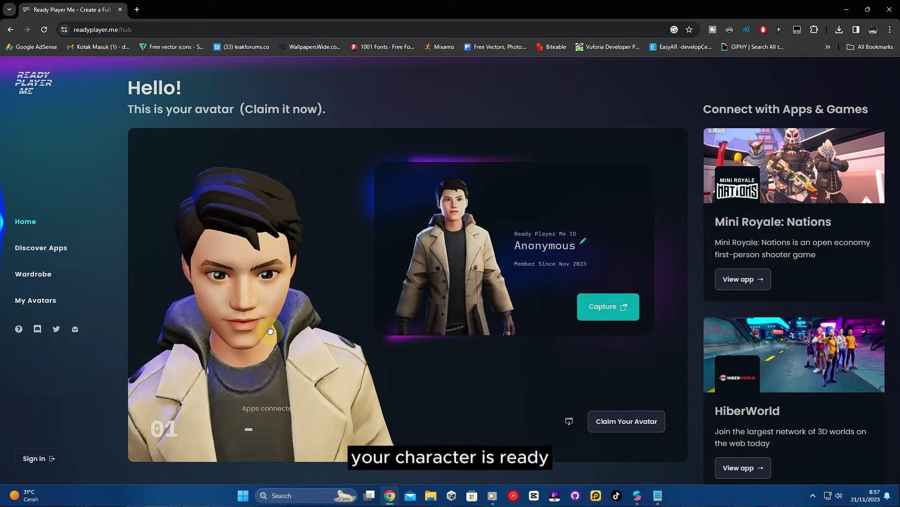
Step: Sign in to the Ready Player Me Hub with the saved account e-mail and password
click(39, 470)
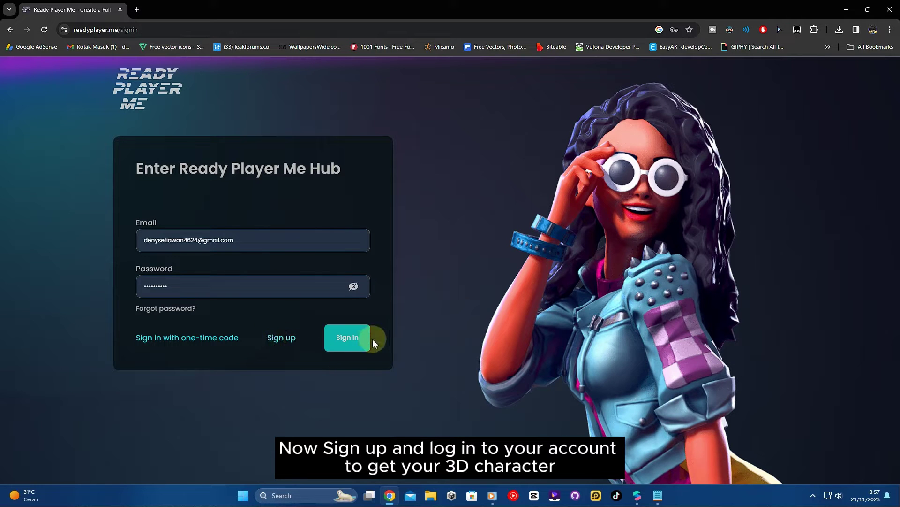
click(346, 341)
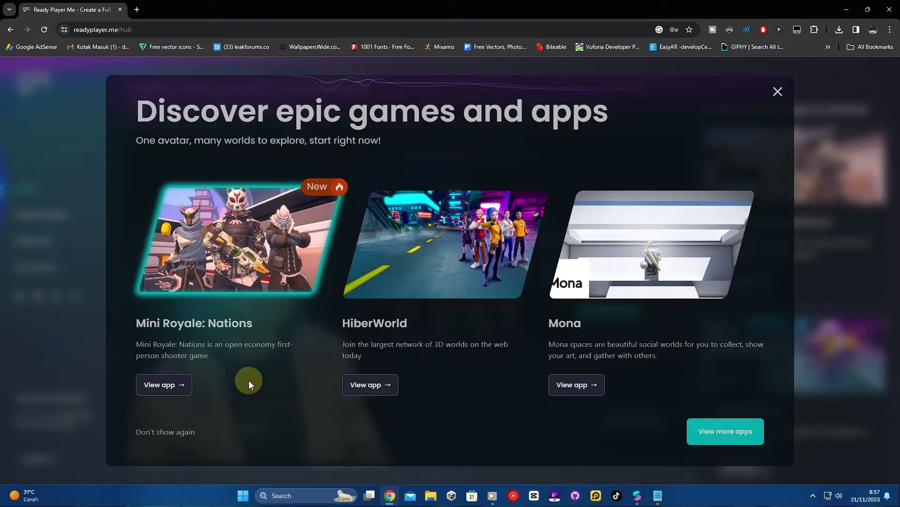
Step: Dismiss the Mini Royale: Nations app promotion and open the account's list of avatars
click(250, 381)
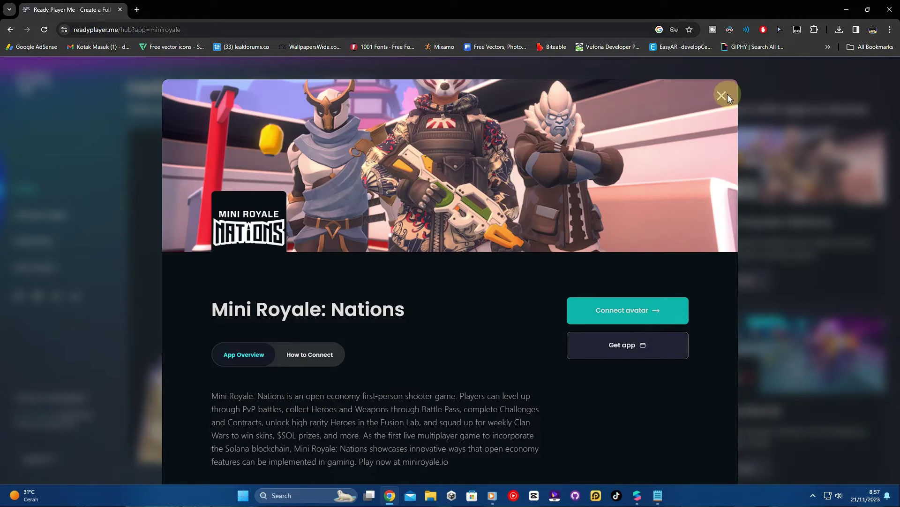
click(726, 94)
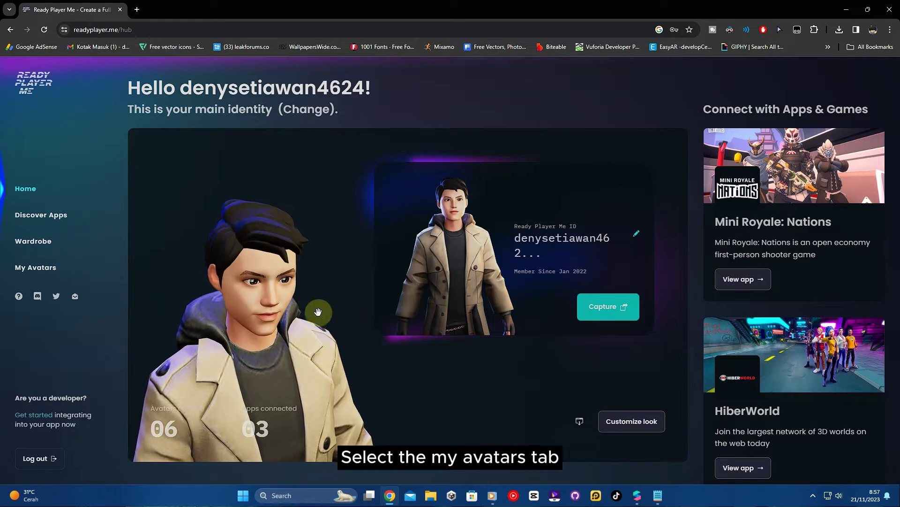
click(33, 277)
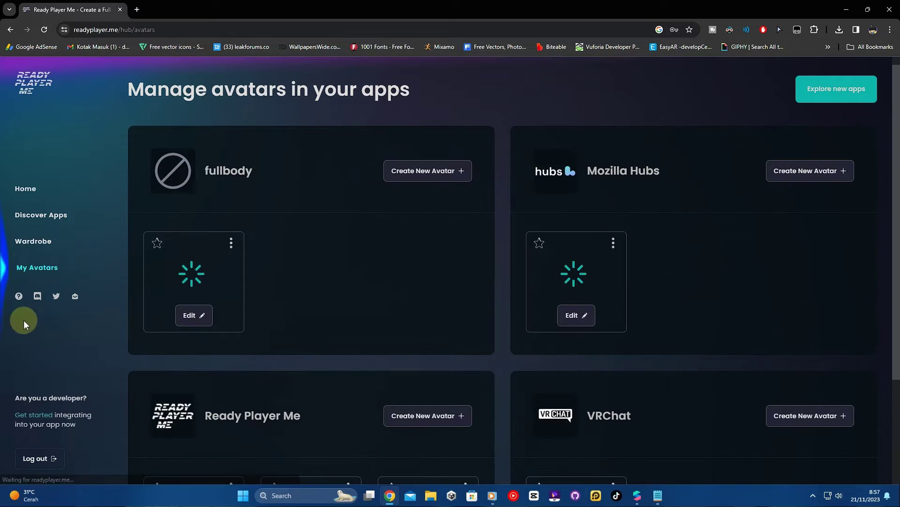
Step: Download the Ready Player Me avatar wearing the beige coat as a .glb file and check the recent downloads
scroll(359, 363, down, 3)
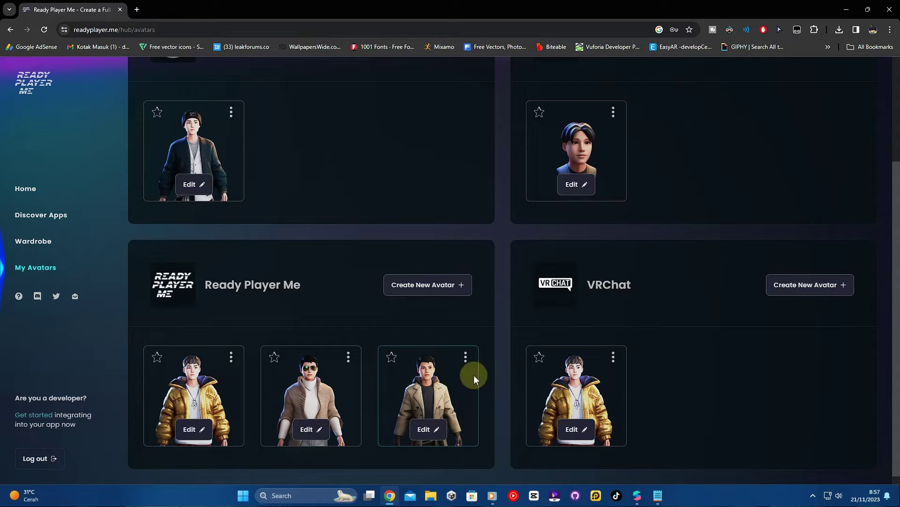
click(465, 357)
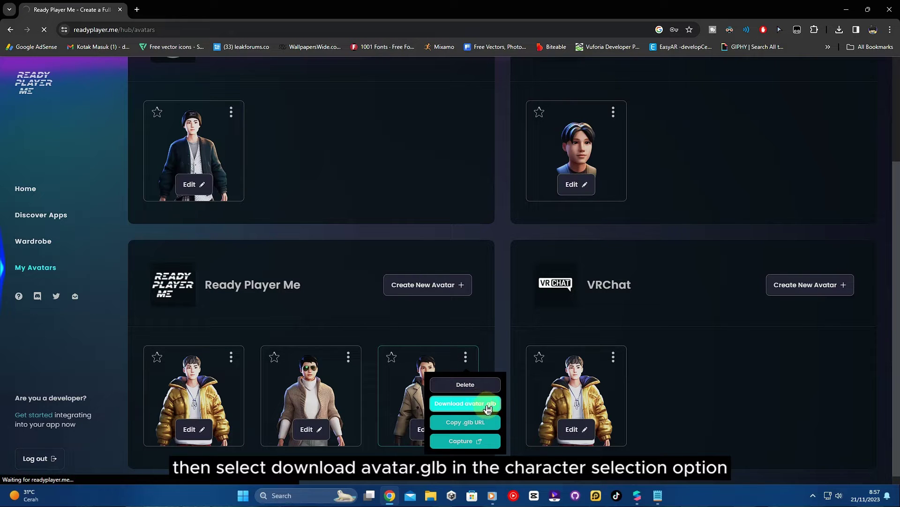
click(488, 407)
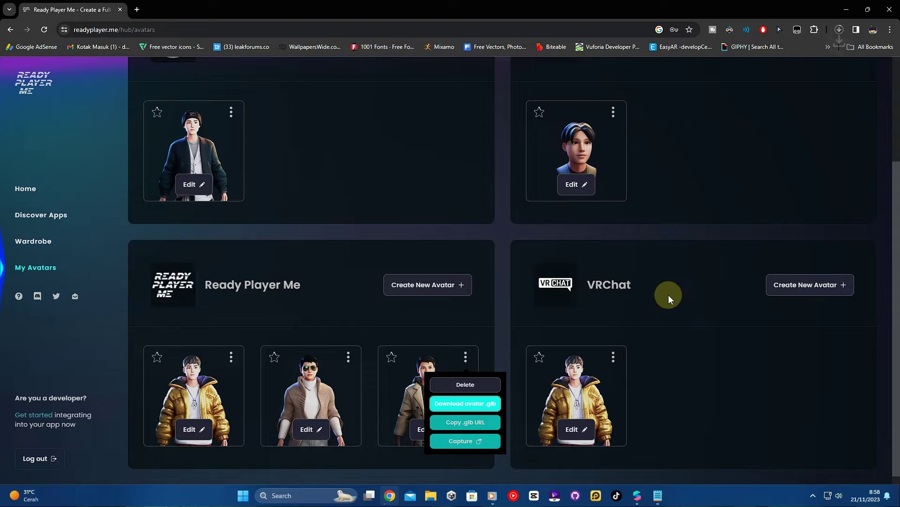
click(838, 31)
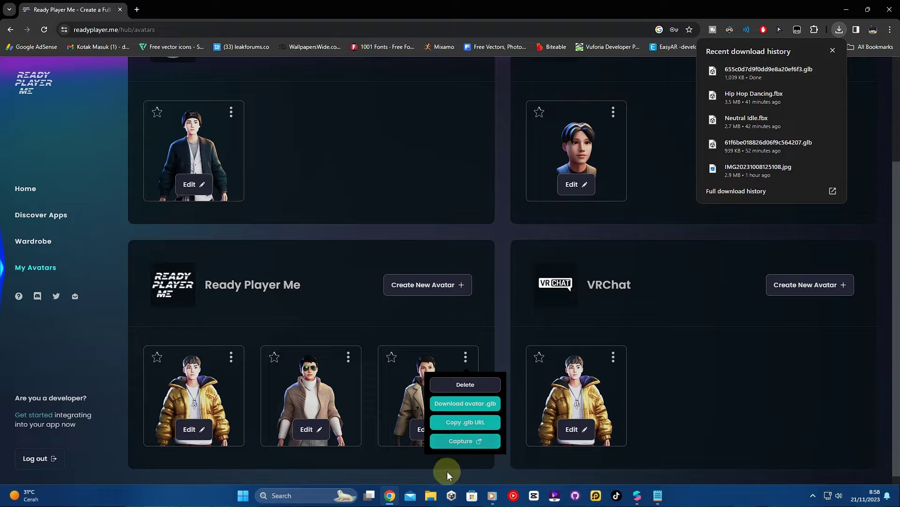
Step: Switch to File Explorer and rename the newly downloaded avatar file in Downloads to My Avatar.glb
click(436, 496)
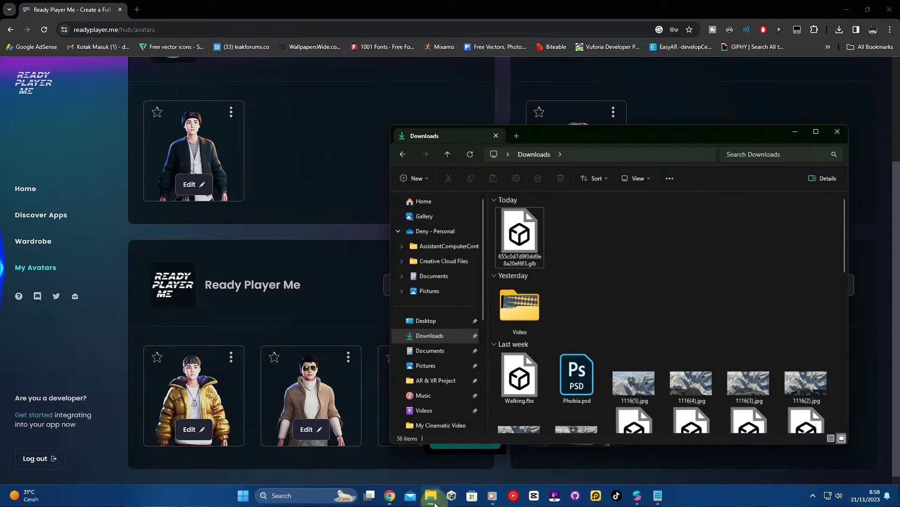
click(529, 244)
click(523, 255)
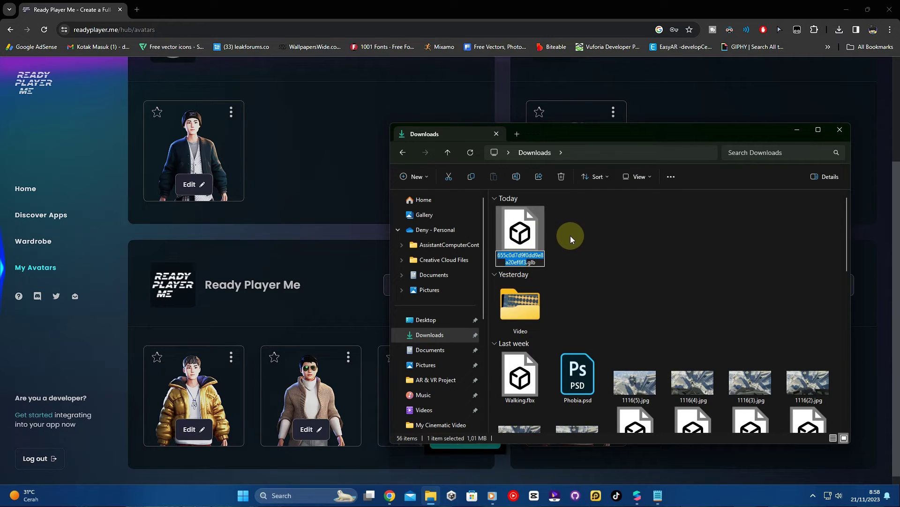
text(MyAvatar)
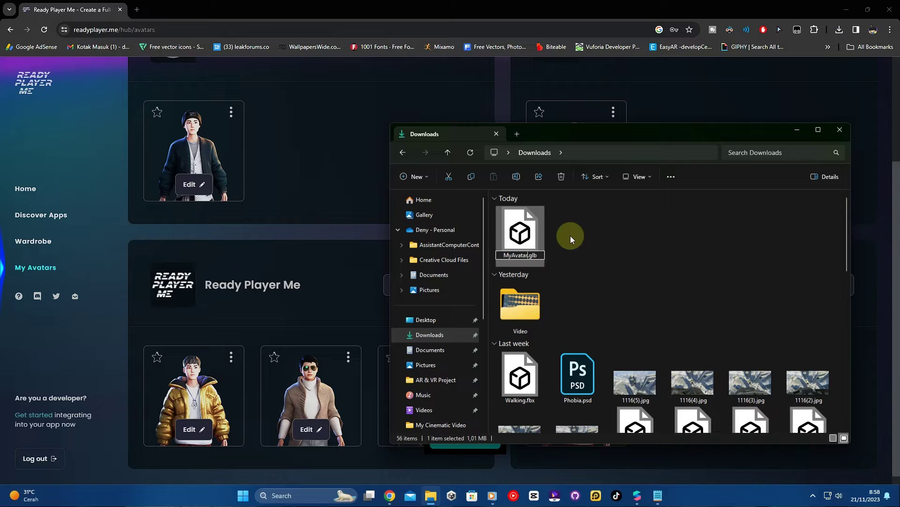
key(Left)
key(Left)
key(Return)
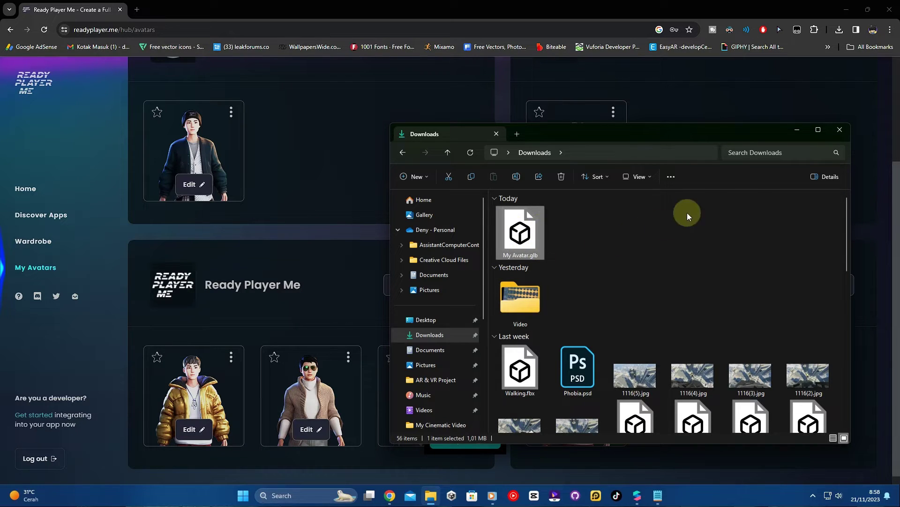
click(803, 132)
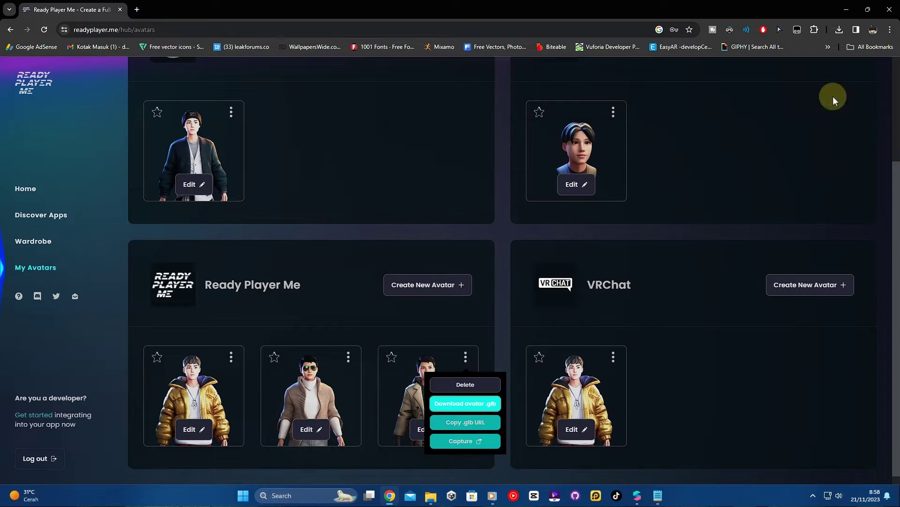
Step: Switch to Meta Spark Studio and create a project from the World Object template in a maximized window
click(850, 11)
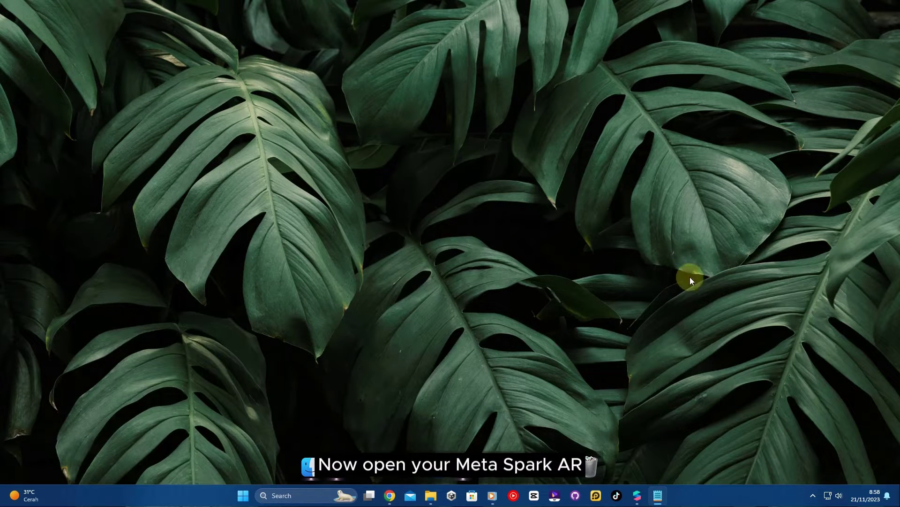
click(637, 495)
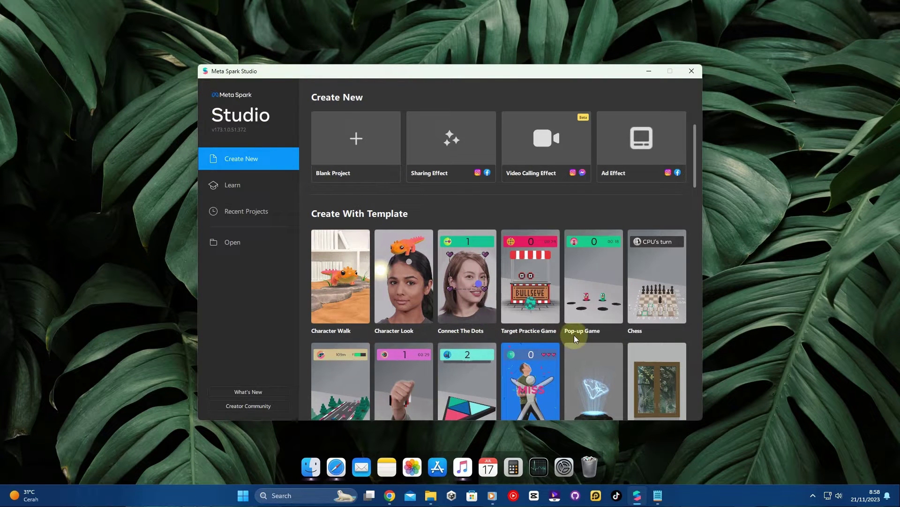
scroll(574, 335, down, 5)
scroll(580, 346, down, 10)
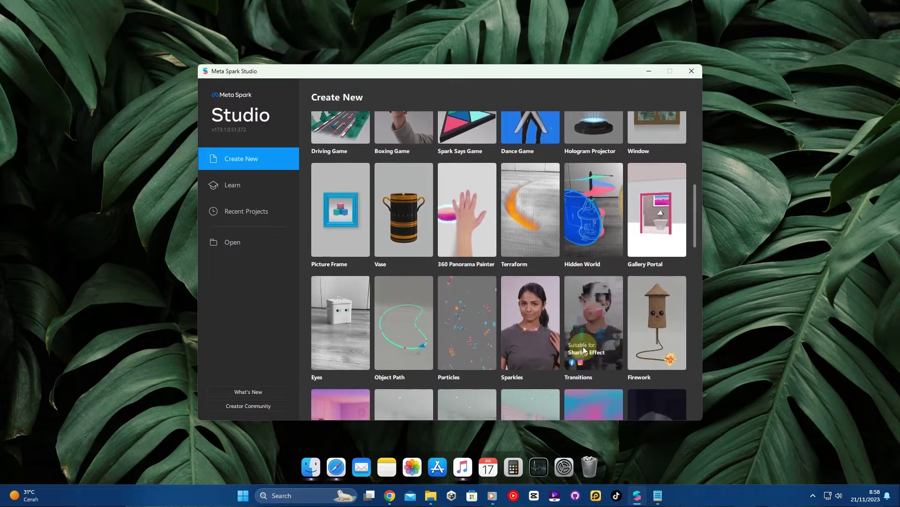
scroll(583, 346, down, 10)
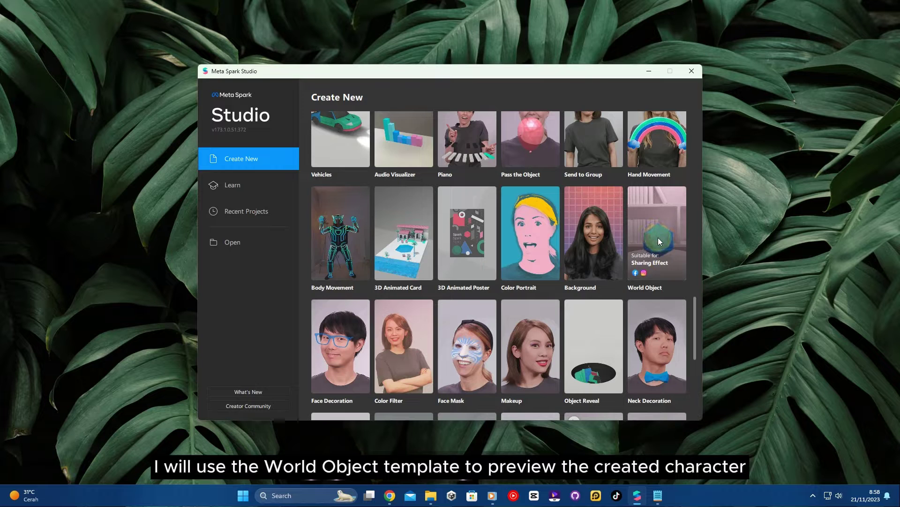
click(658, 237)
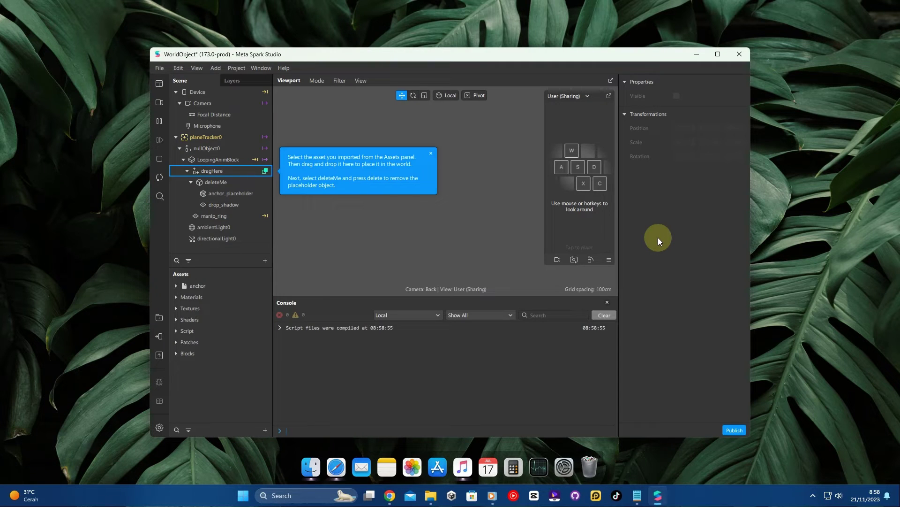
click(717, 54)
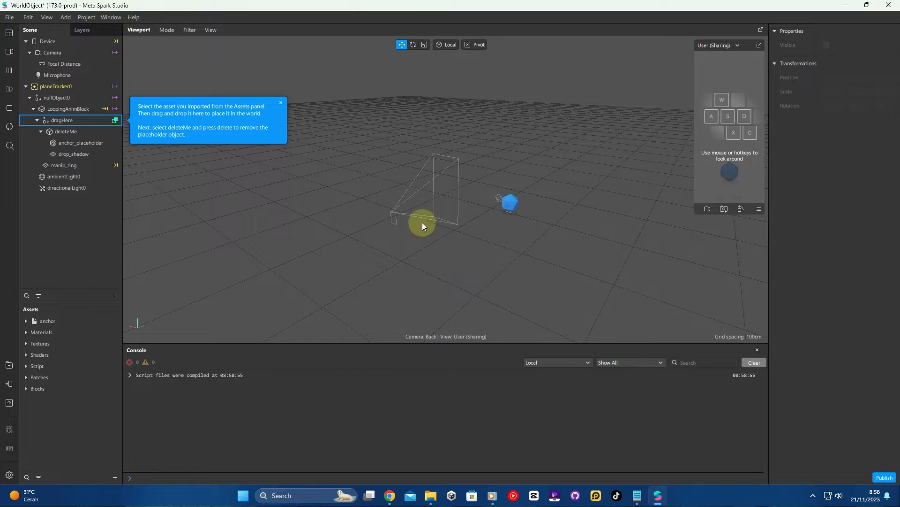
Step: Import My Avatar.glb from the Downloads folder into the project's assets
click(431, 497)
click(518, 231)
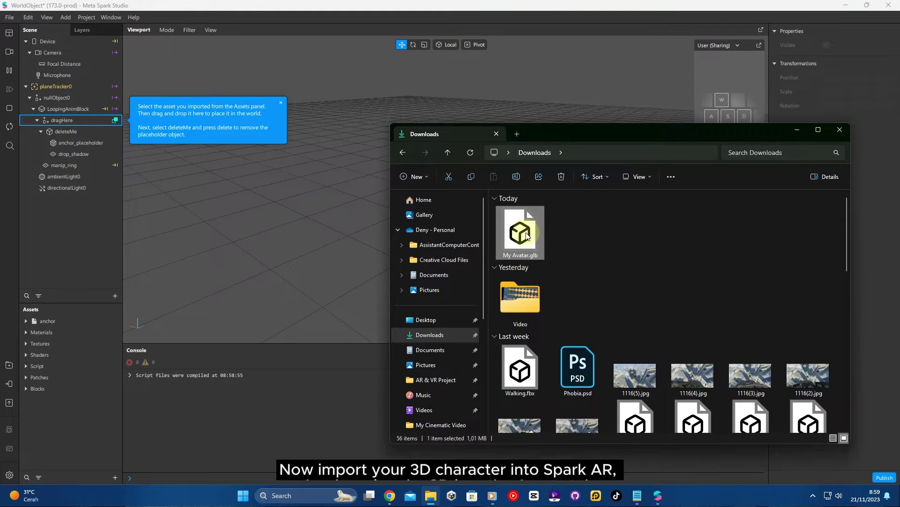
drag(524, 214, 208, 372)
drag(69, 424, 40, 406)
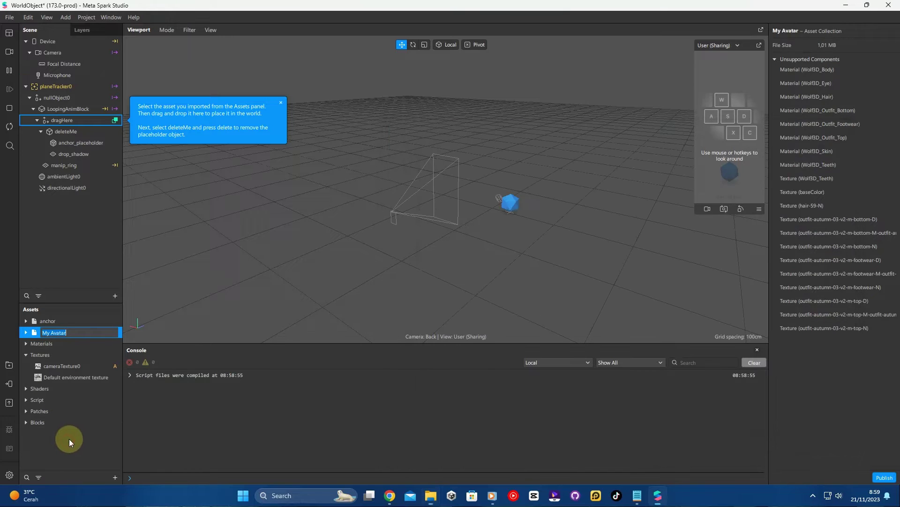
click(68, 439)
Step: Place the My Avatar asset in the scene as a child of the dragHere object
click(47, 332)
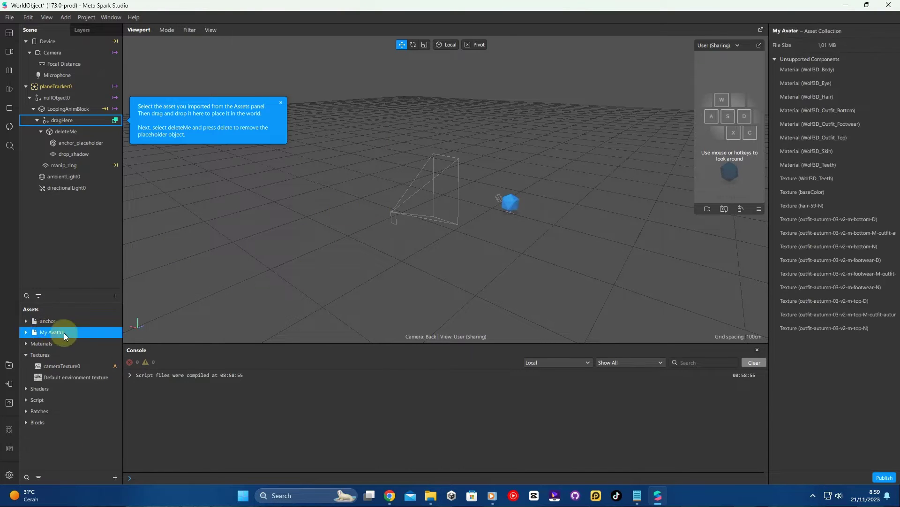
drag(66, 334, 70, 119)
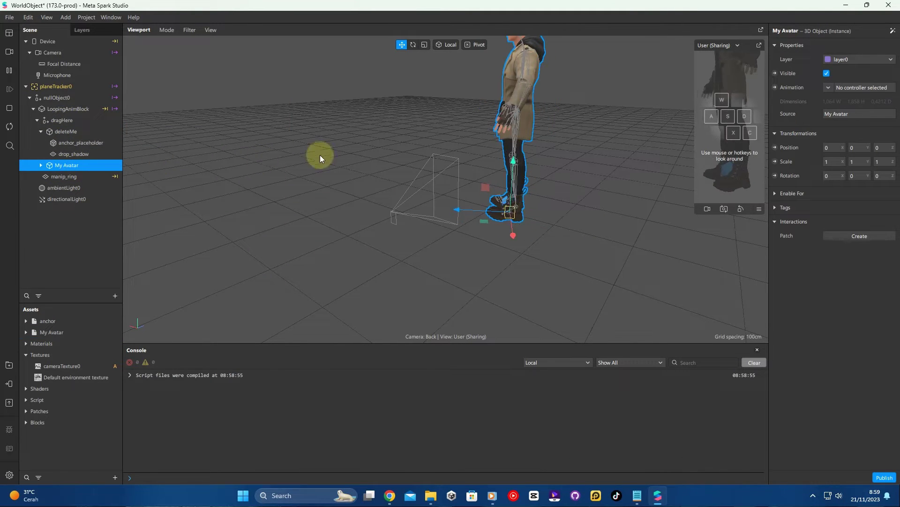
drag(551, 117, 345, 136)
Step: Turn off spinning for LoopingAnimBlock and view the avatar from the front
click(51, 86)
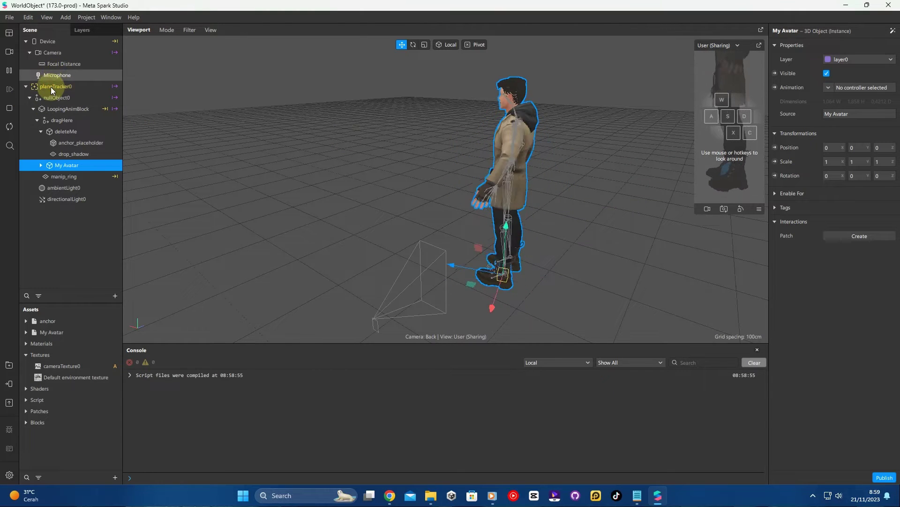
click(61, 110)
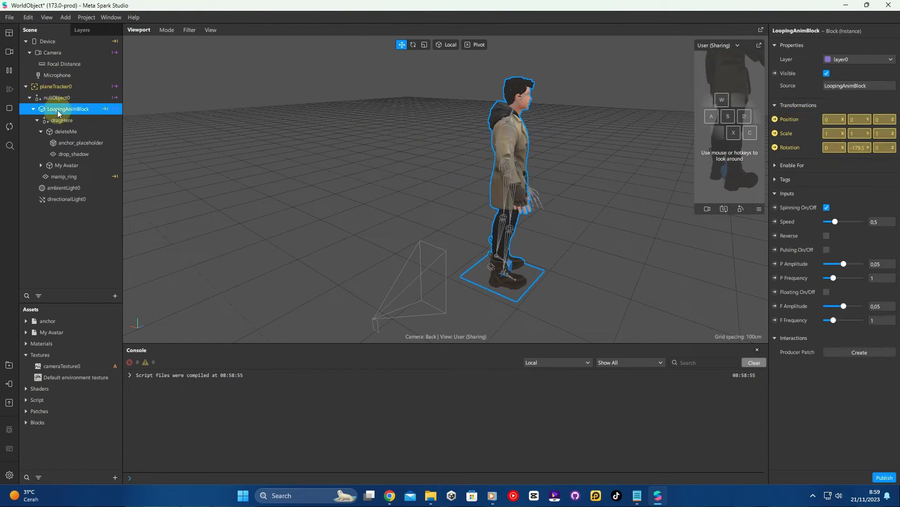
click(827, 208)
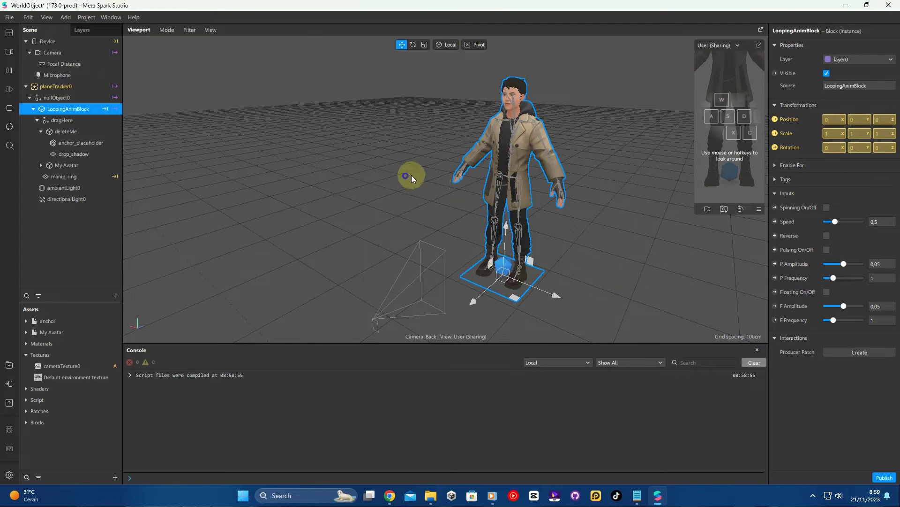
double_click(483, 175)
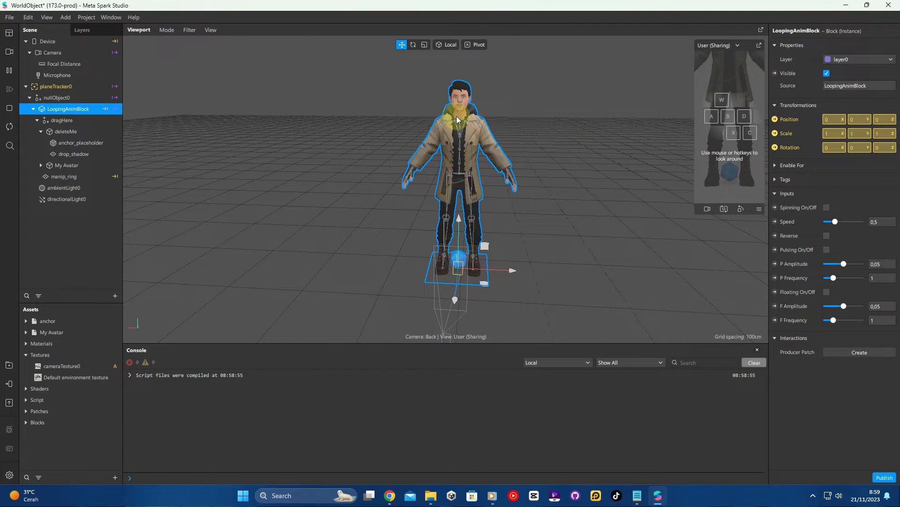
scroll(457, 116, up, 2)
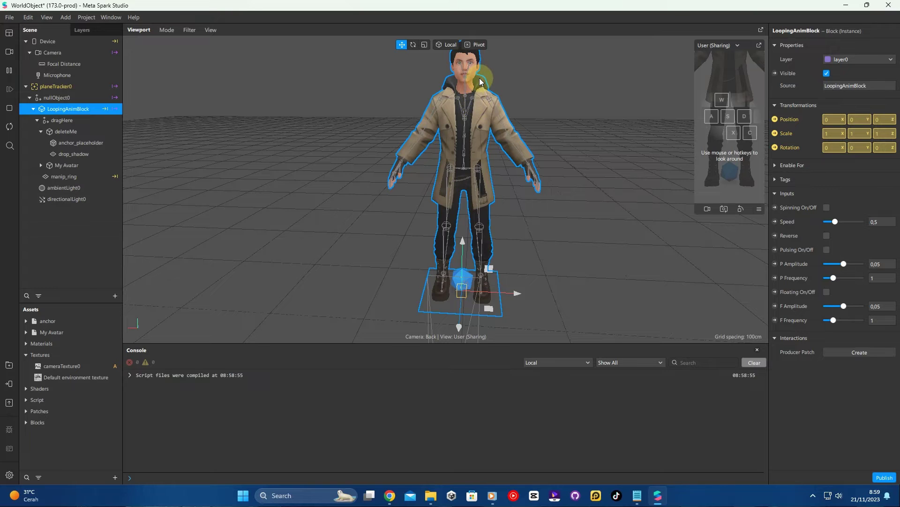
scroll(480, 81, down, 1)
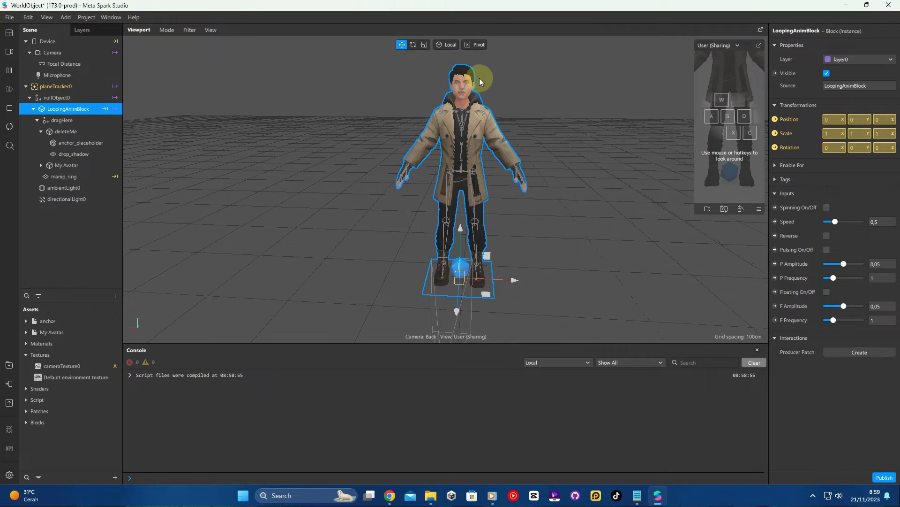
Step: Scale the My Avatar object to 0.3 on the X, Y and Z axes
click(70, 165)
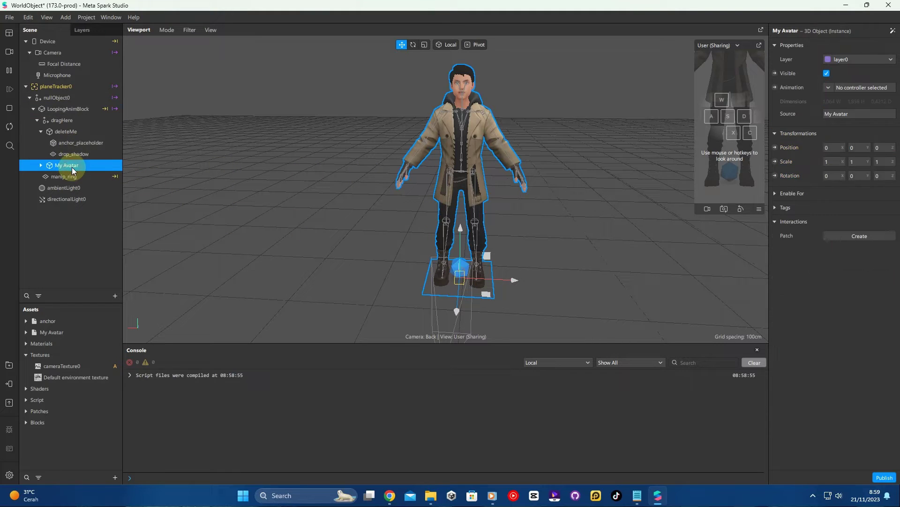
click(836, 162)
text(0.3)
key(Tab)
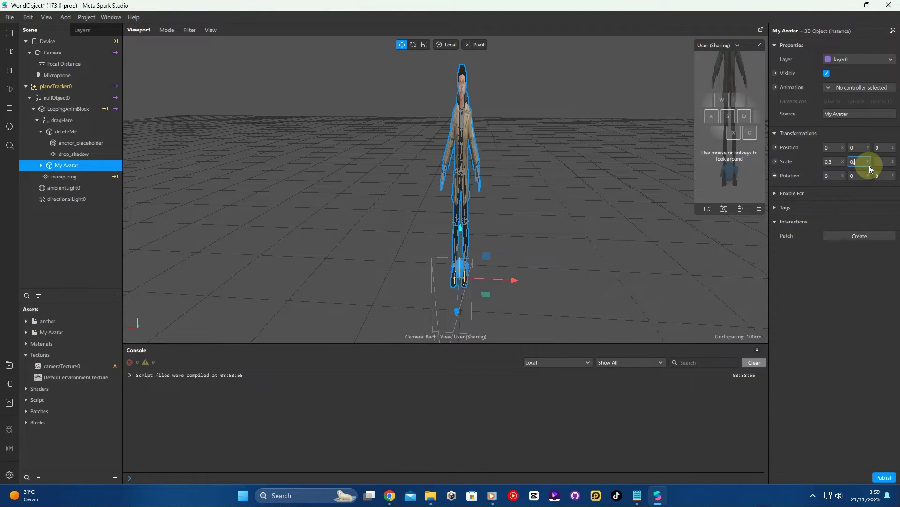
click(878, 162)
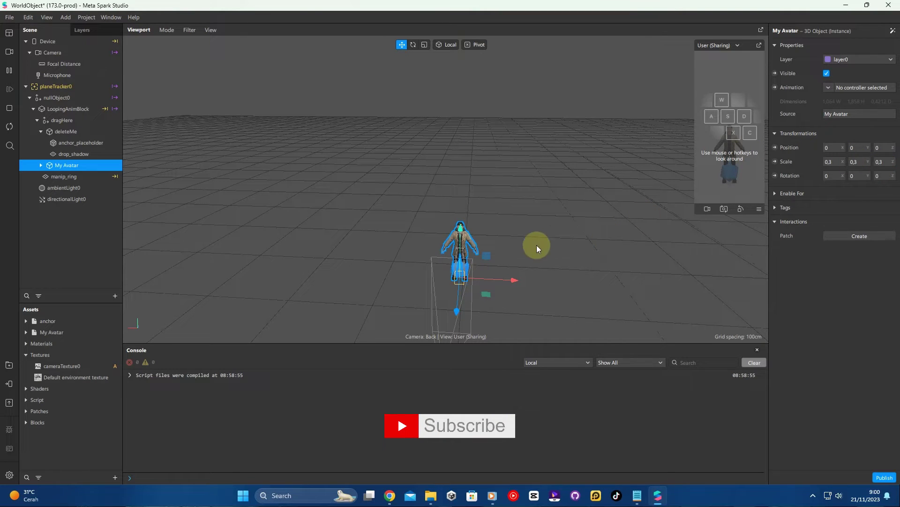
key(Return)
scroll(484, 190, up, 5)
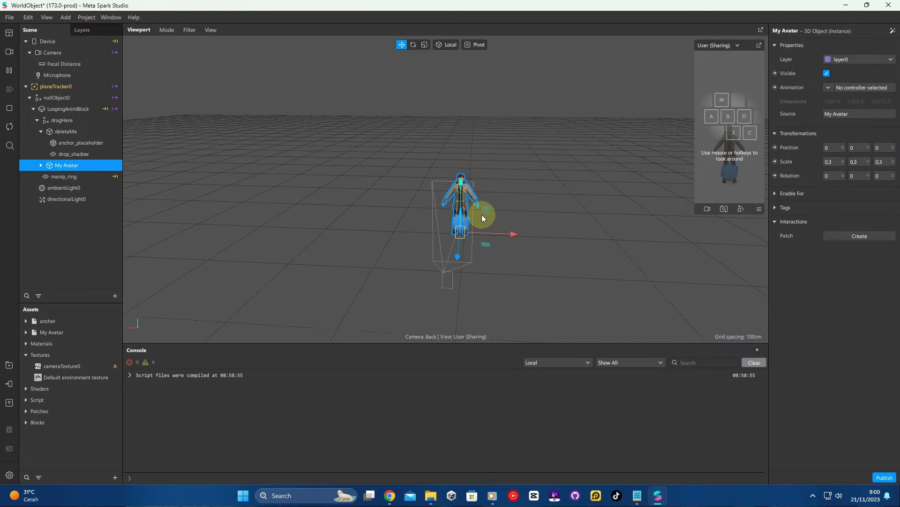
scroll(516, 240, up, 2)
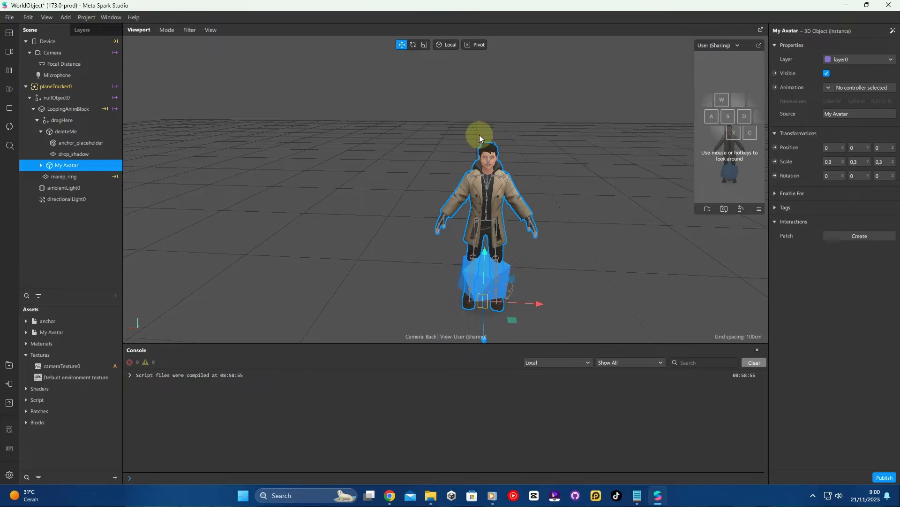
Step: Delete the deleteMe placeholder object, including its anchor_placeholder and drop_shadow, from the scene
click(70, 131)
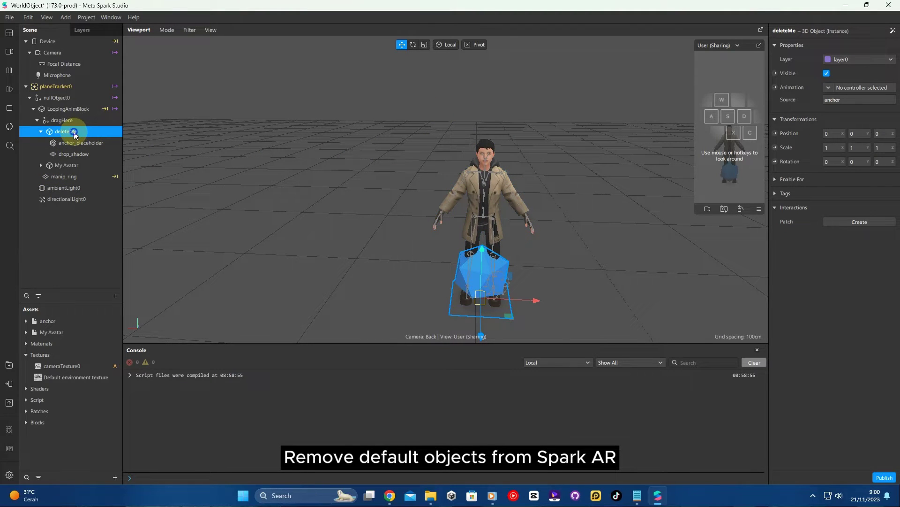
right_click(74, 131)
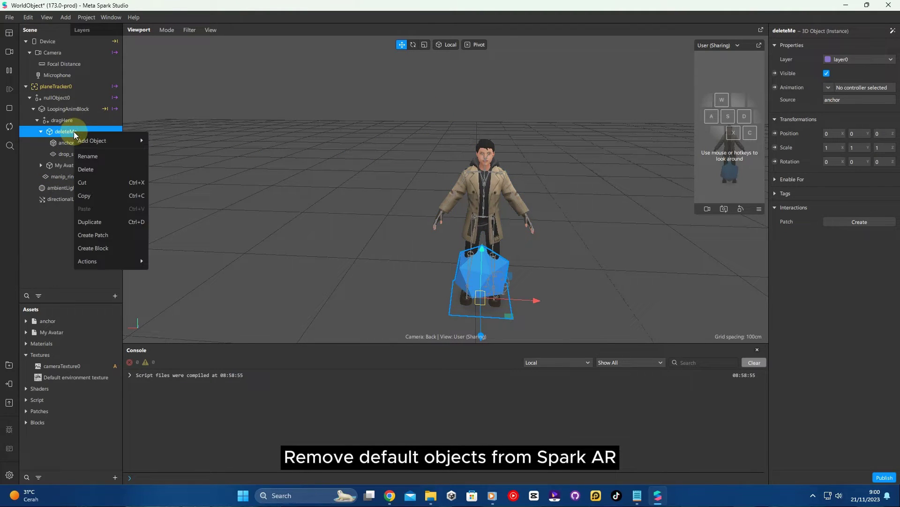
click(91, 169)
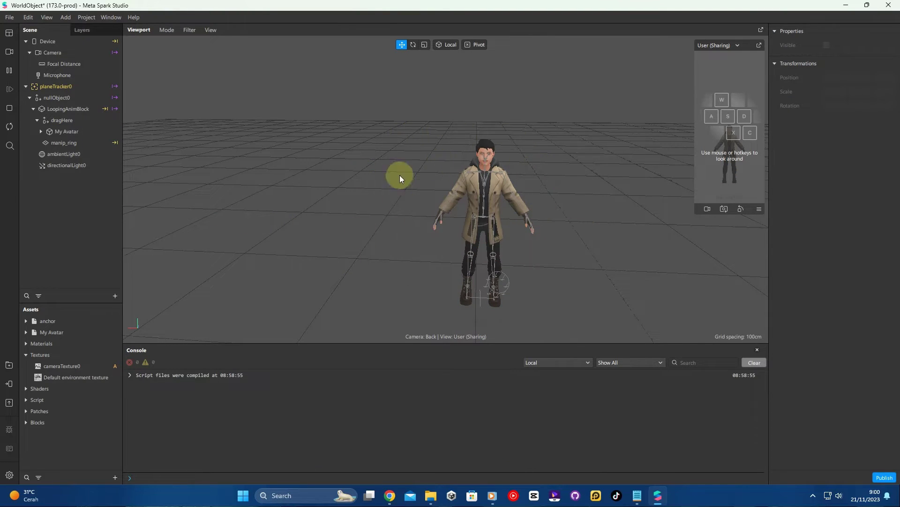
Step: Save the project as WorldObject.arproj in the Videos folder
click(9, 17)
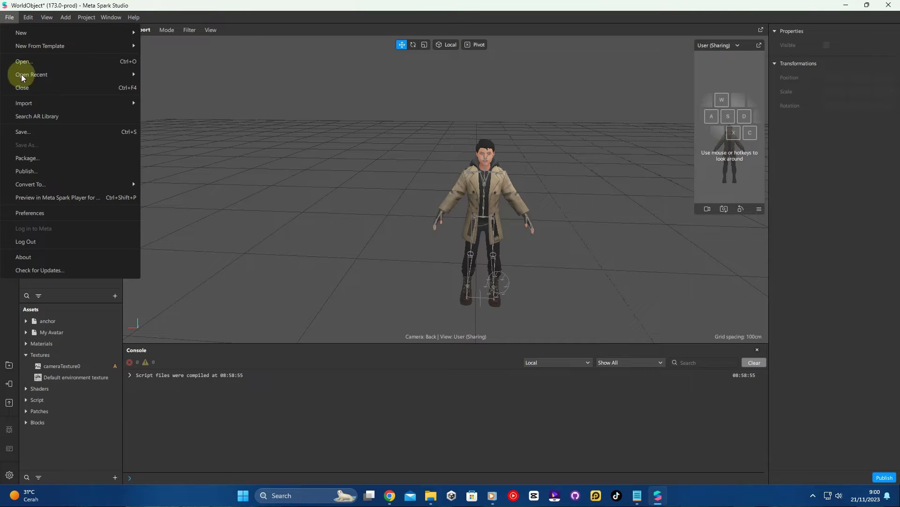
click(28, 133)
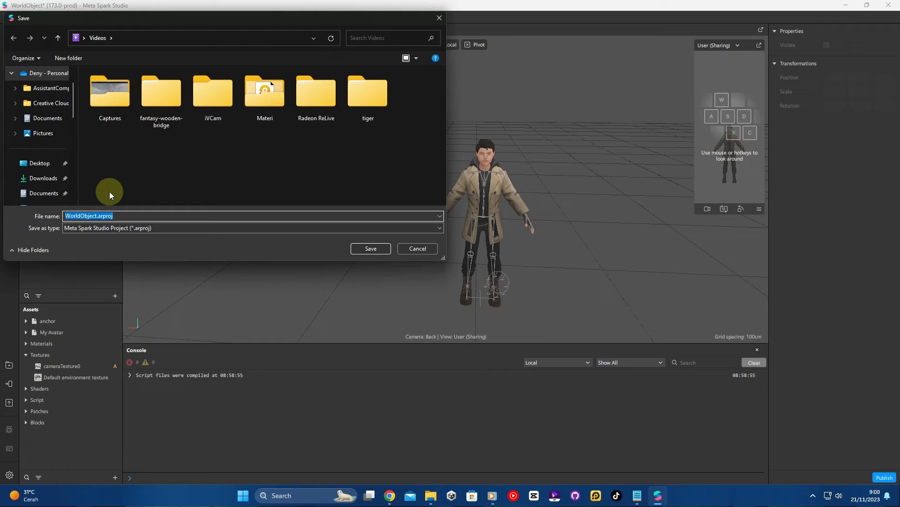
click(360, 248)
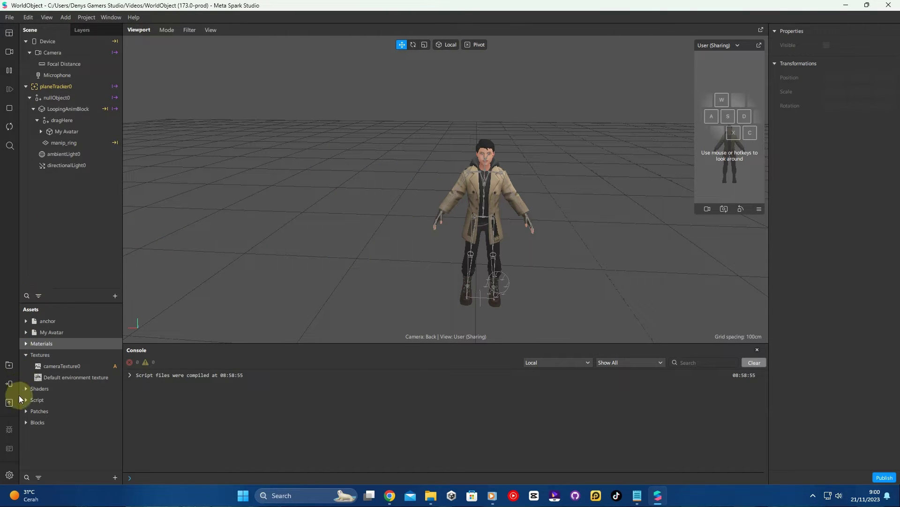
Step: Send the effect to Instagram for device testing, then open preview.arexport on the phone and place the avatar on the floor
click(11, 384)
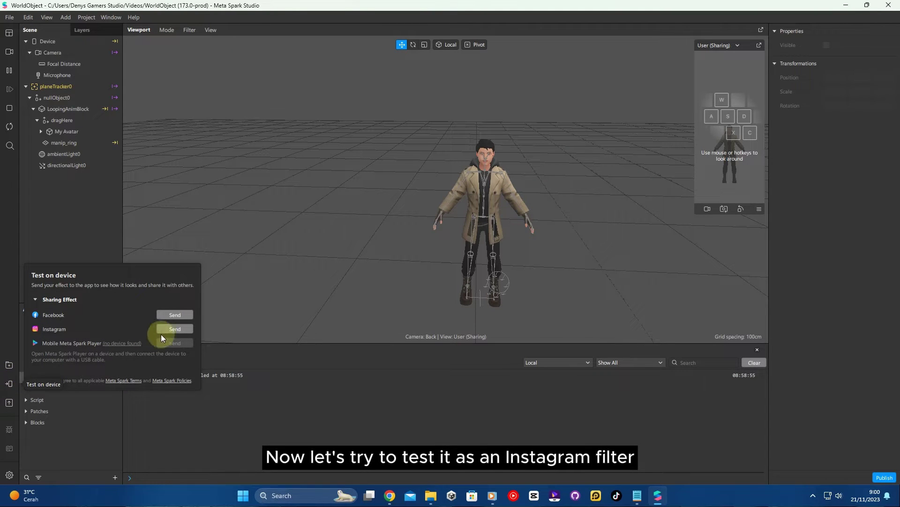
click(174, 328)
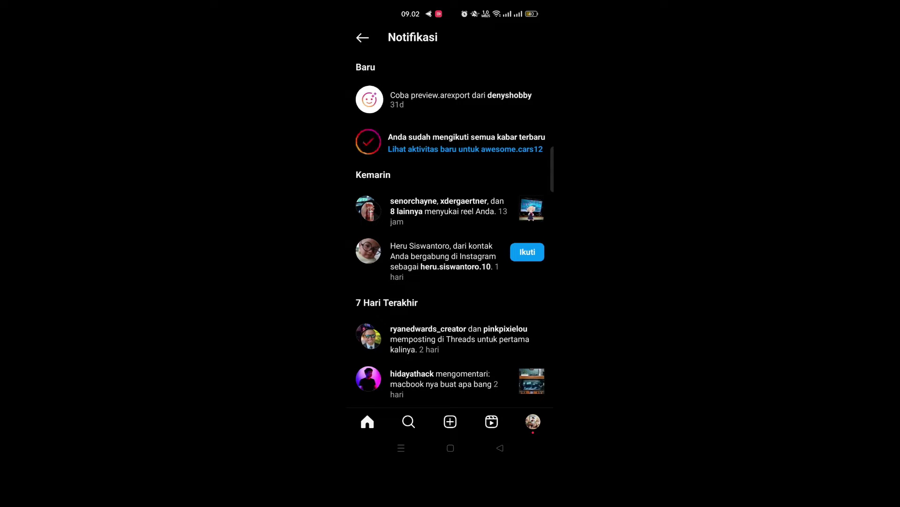
click(450, 100)
click(492, 262)
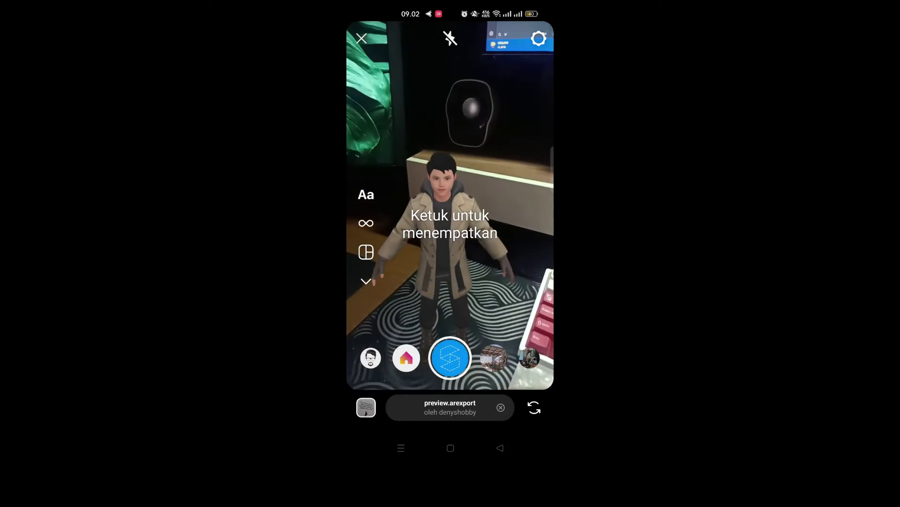
click(451, 309)
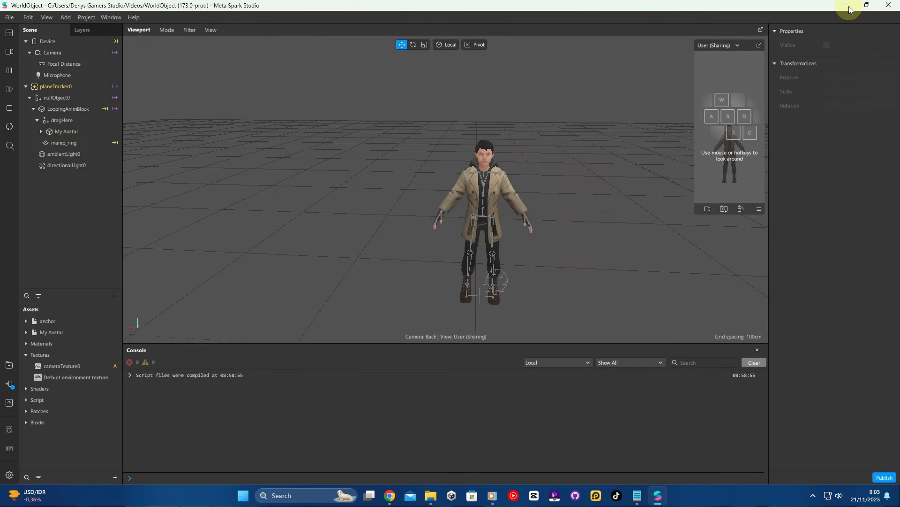
Step: Minimize the project window, locate My Avatar.glb in Downloads, and launch Blender
click(847, 6)
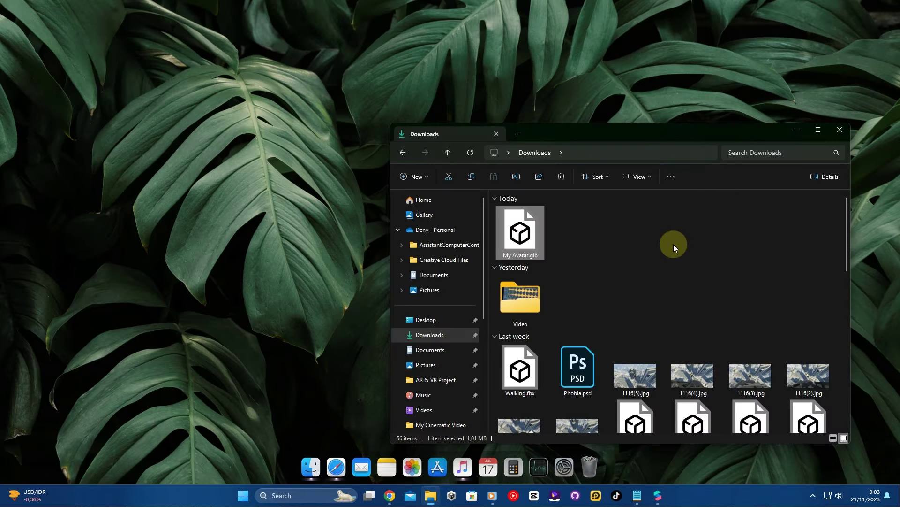
click(517, 237)
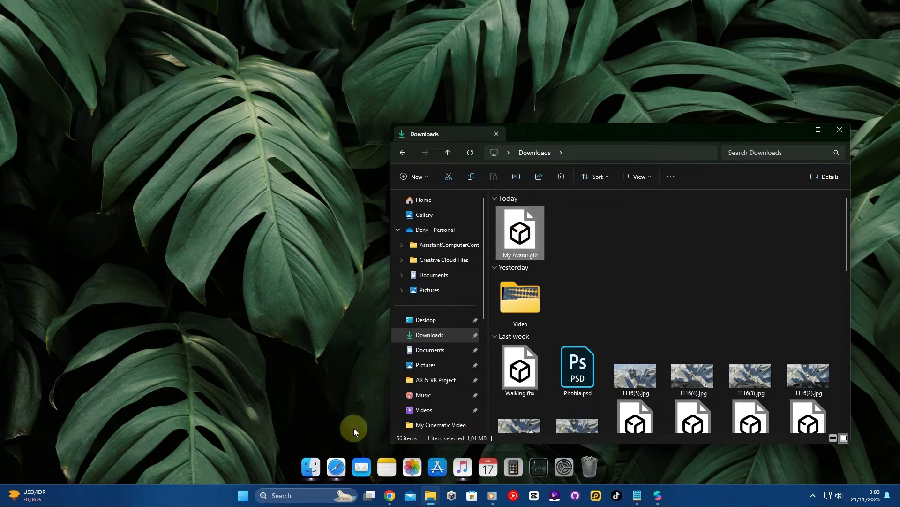
click(297, 497)
text(blender)
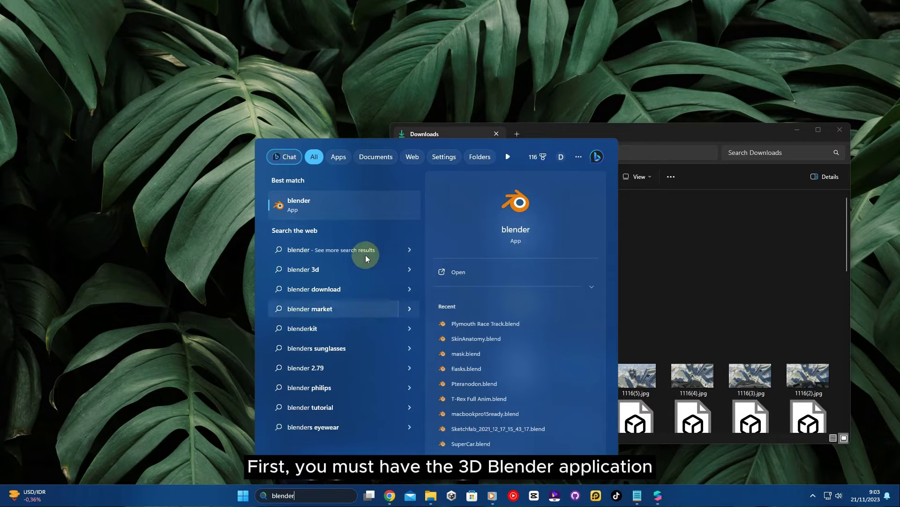
click(311, 200)
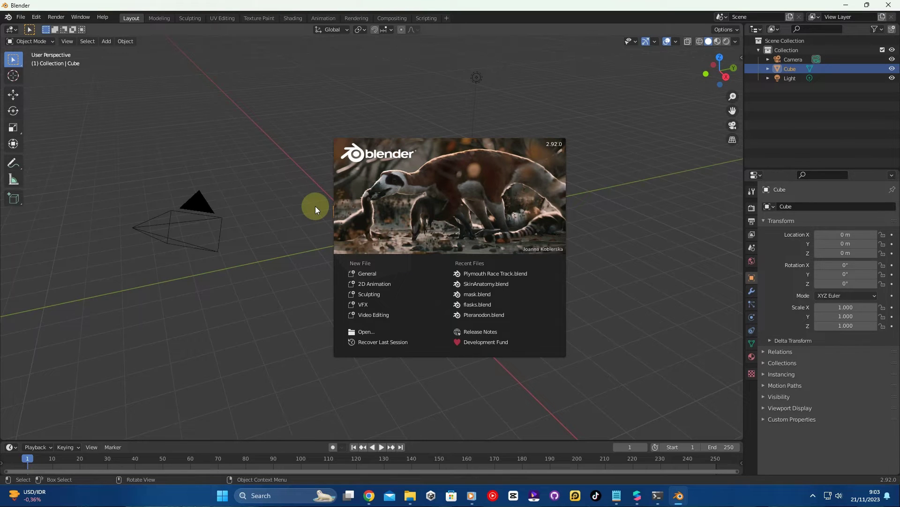
Step: Dismiss the splash screen and delete the default cube from the Blender scene
click(315, 207)
right_click(359, 217)
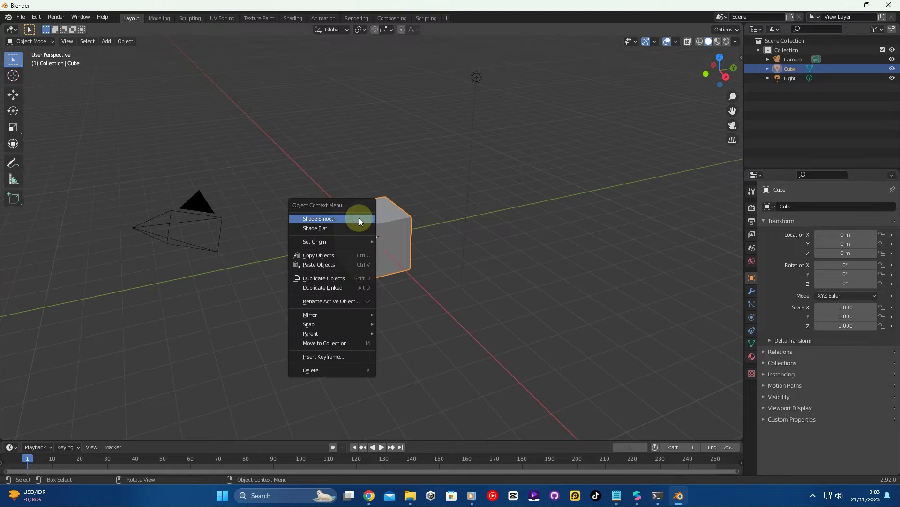
click(315, 370)
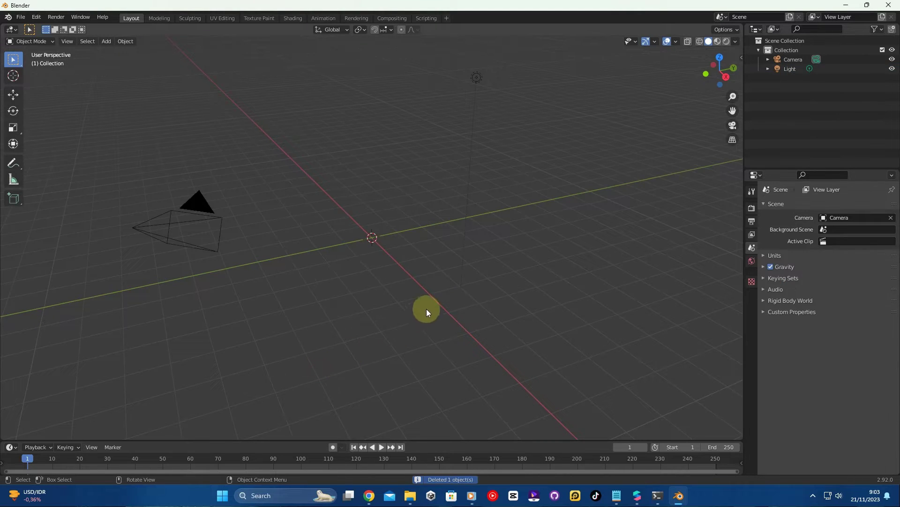
Step: Import My Avatar.glb from the Downloads folder as a glTF 2.0 file
click(21, 17)
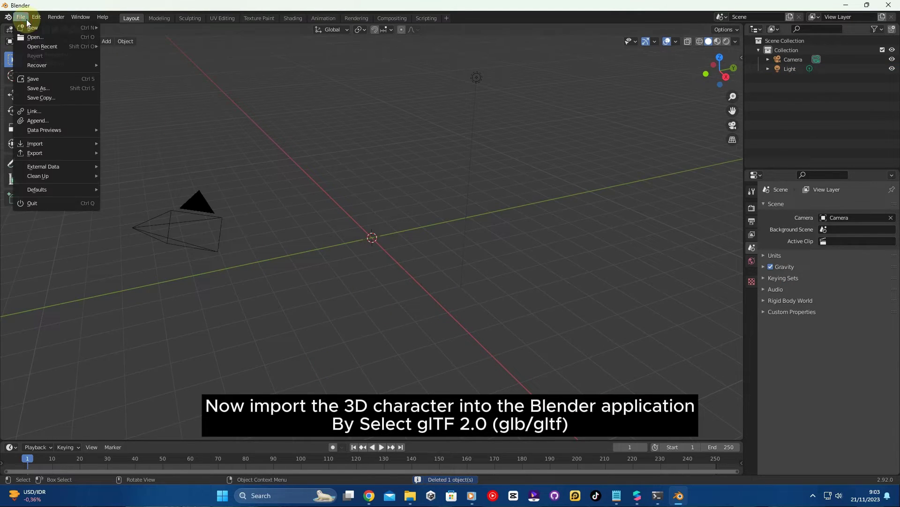
mouse_move(49, 144)
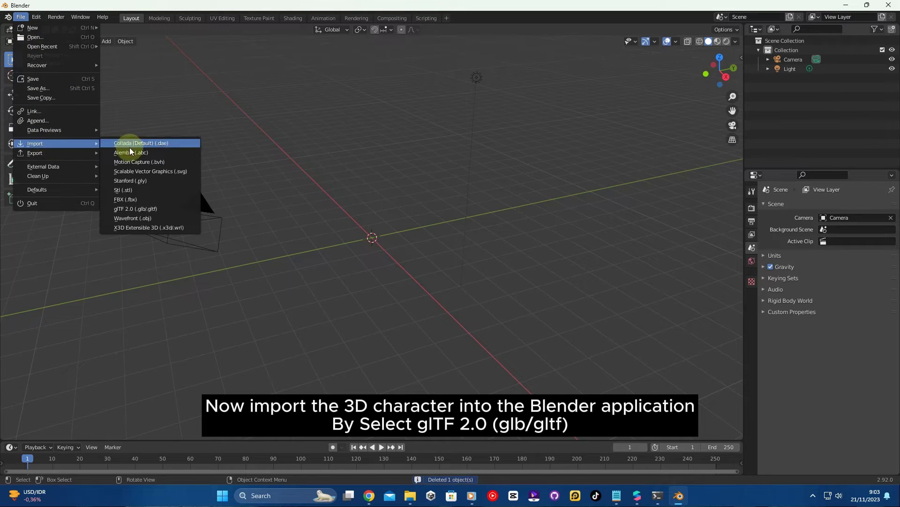
click(164, 209)
click(252, 141)
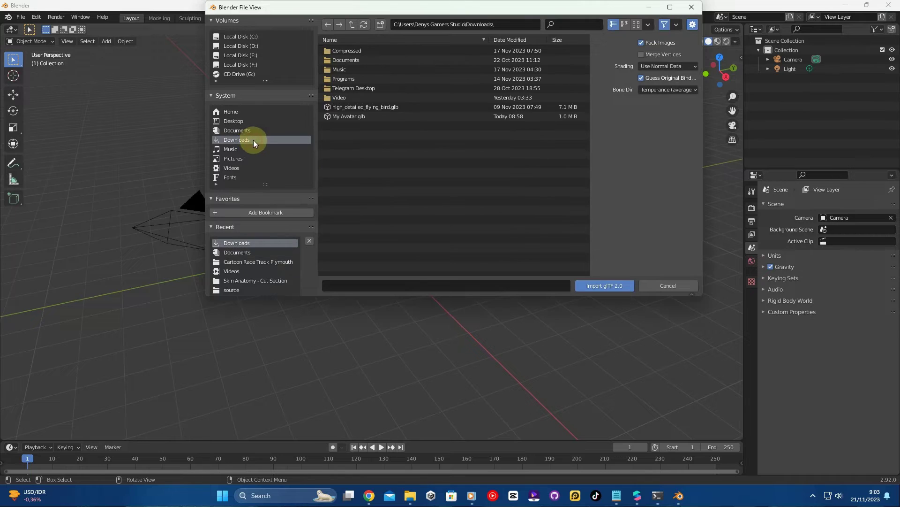
click(368, 117)
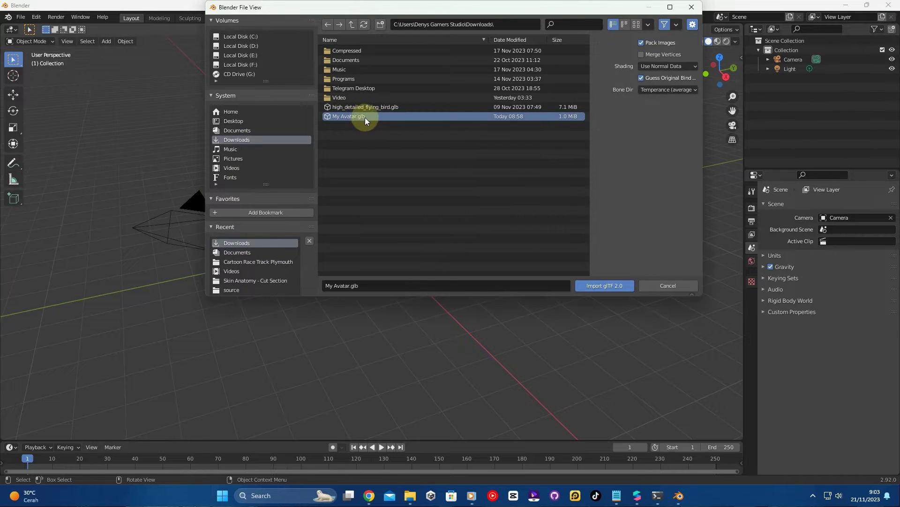
click(606, 285)
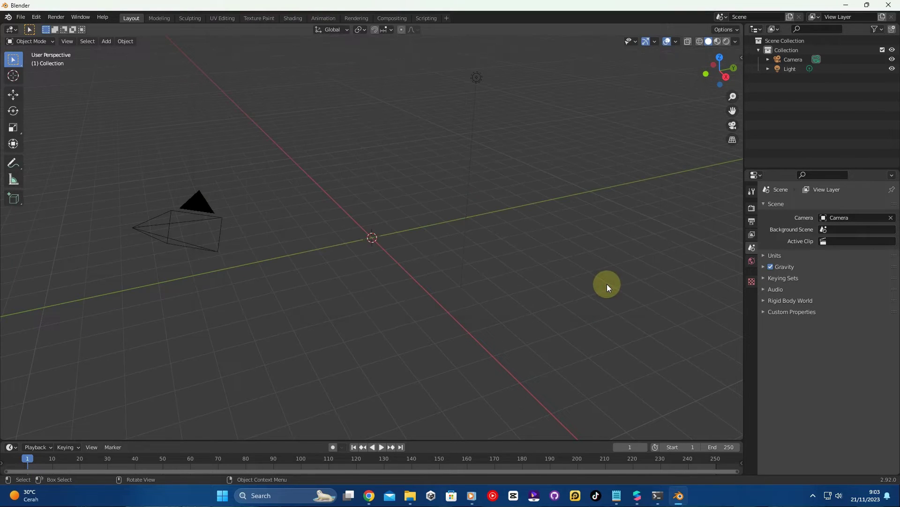
Step: Switch to the Shading workspace and examine the imported avatar's textures up close and from the front
middle_drag(523, 242, 401, 264)
scroll(366, 188, up, 8)
middle_drag(370, 188, 407, 161)
scroll(381, 140, down, 6)
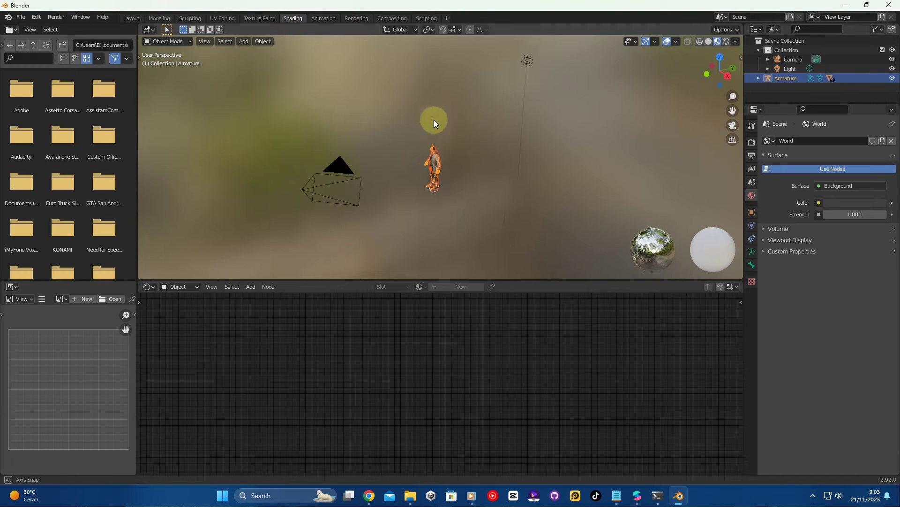
mouse_move(434, 119)
middle_down()
mouse_move(474, 122)
mouse_move(466, 136)
middle_up()
scroll(466, 136, up, 8)
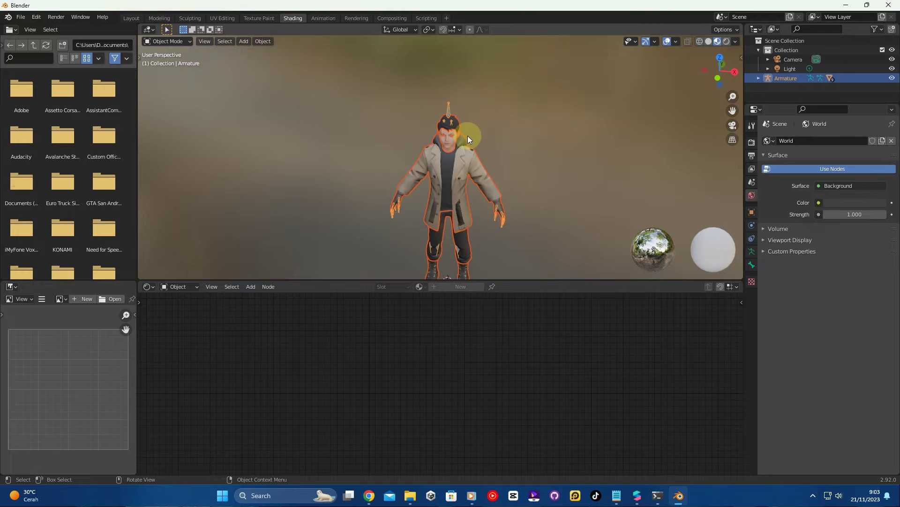
mouse_move(466, 175)
middle_down()
mouse_move(477, 140)
mouse_move(473, 170)
middle_up()
scroll(473, 170, down, 6)
Step: Select the avatar with its armature and set up an FBX export to Downloads with the file name Character.fbx
drag(489, 217, 521, 262)
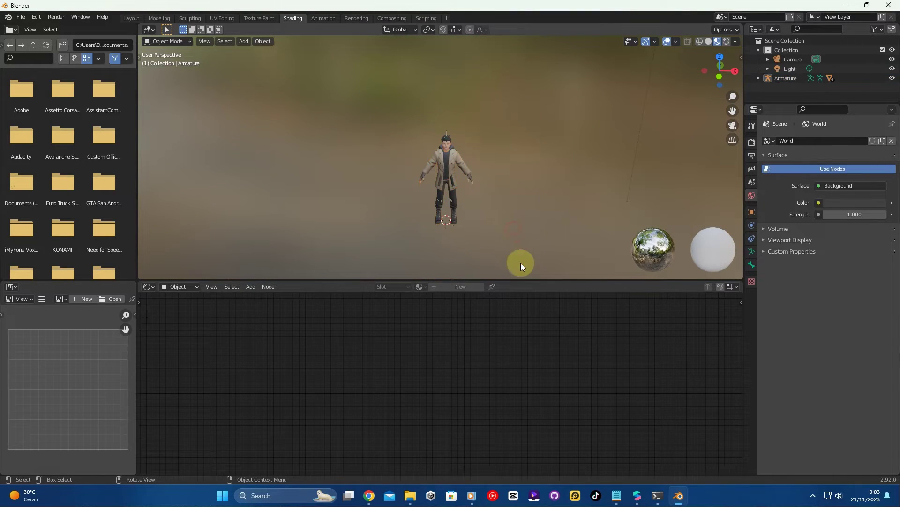
drag(366, 96, 355, 86)
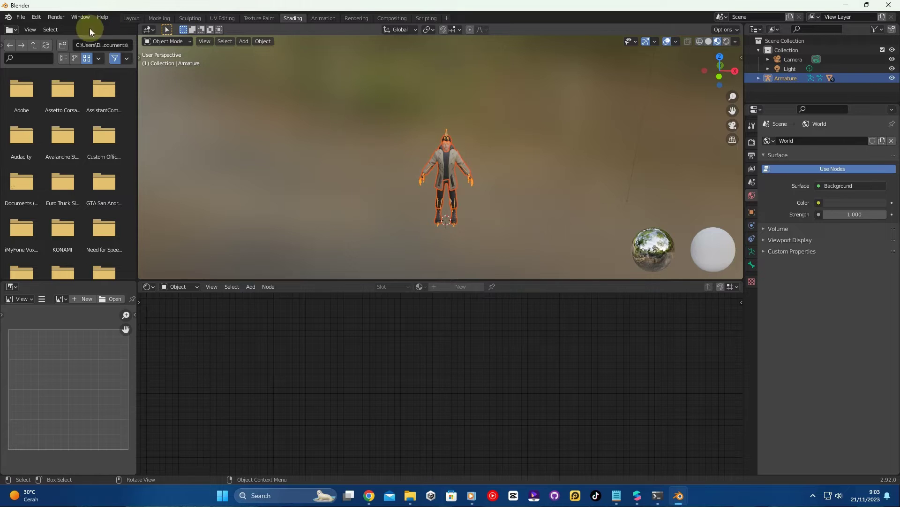
click(22, 19)
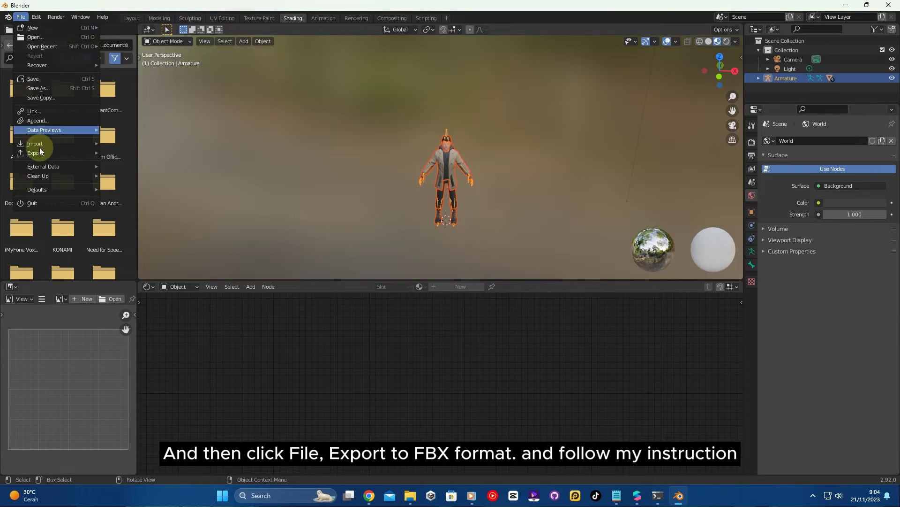
mouse_move(64, 155)
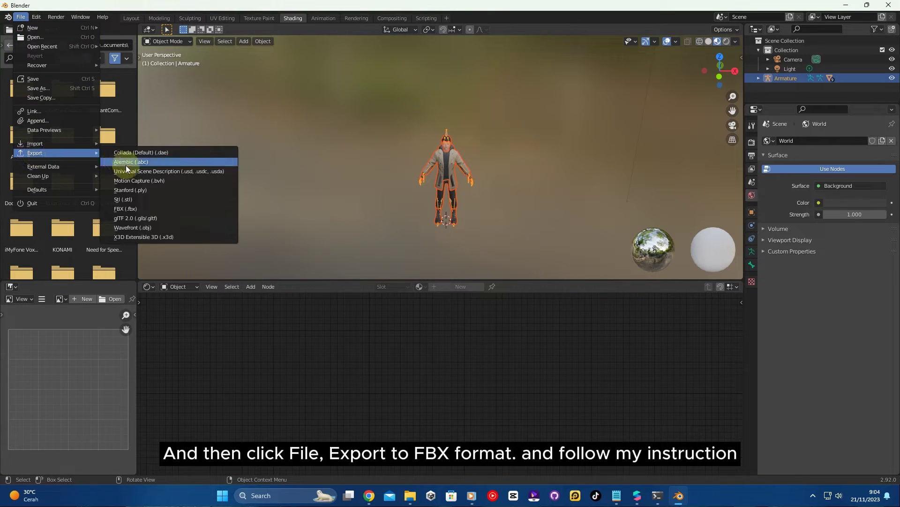
click(137, 208)
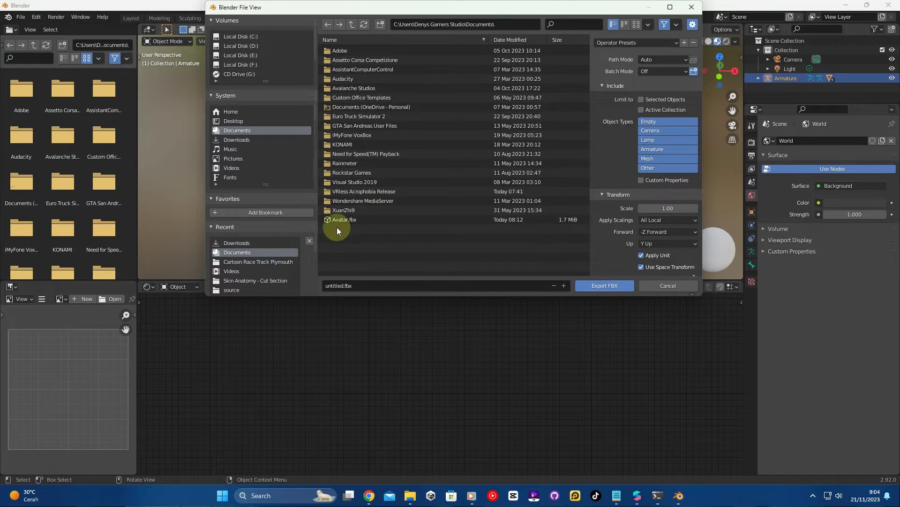
click(238, 141)
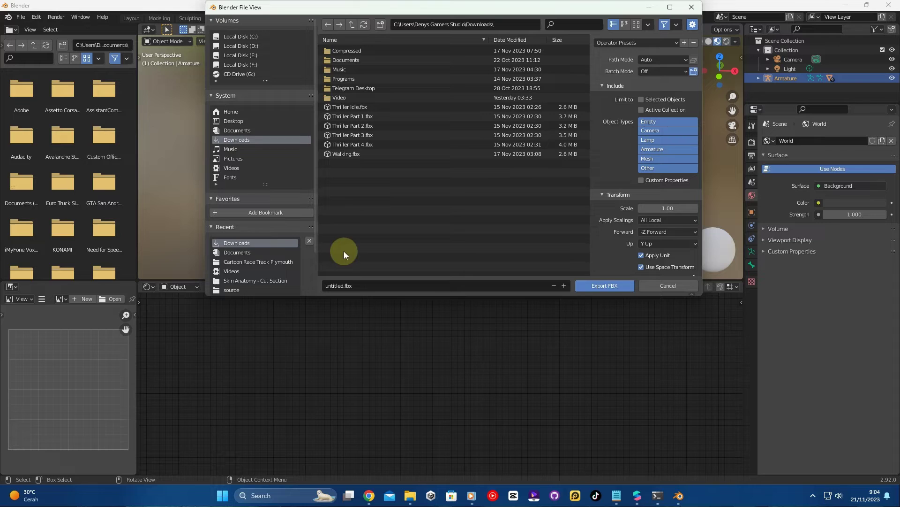
click(343, 285)
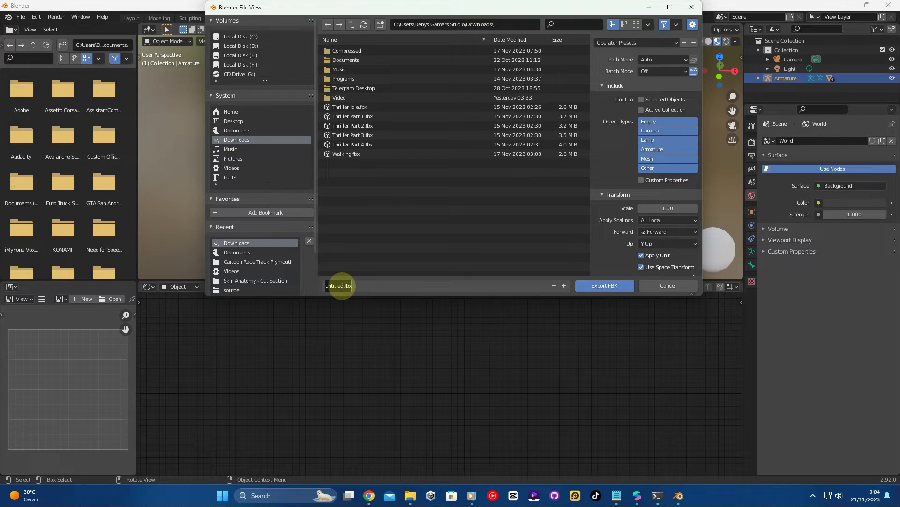
double_click(343, 285)
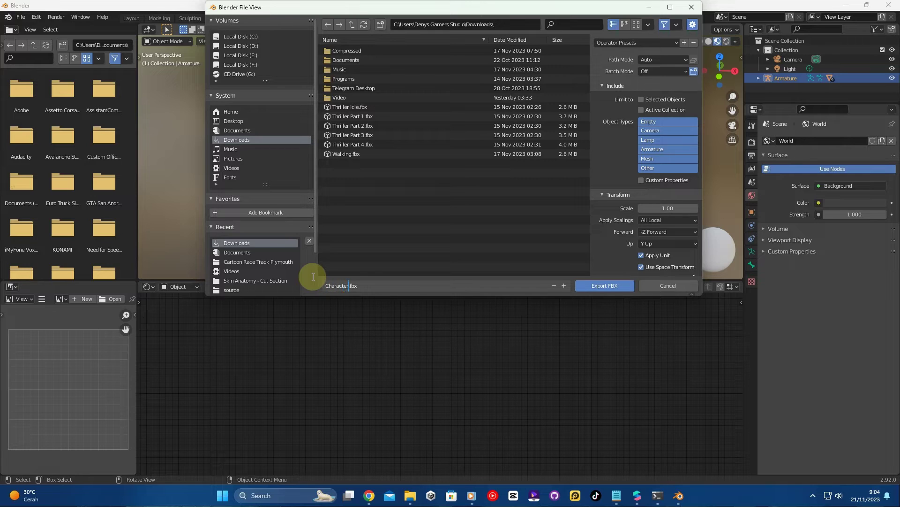
Step: Export the FBX with Path Mode set to Copy and the export limited to Selected Objects
click(658, 57)
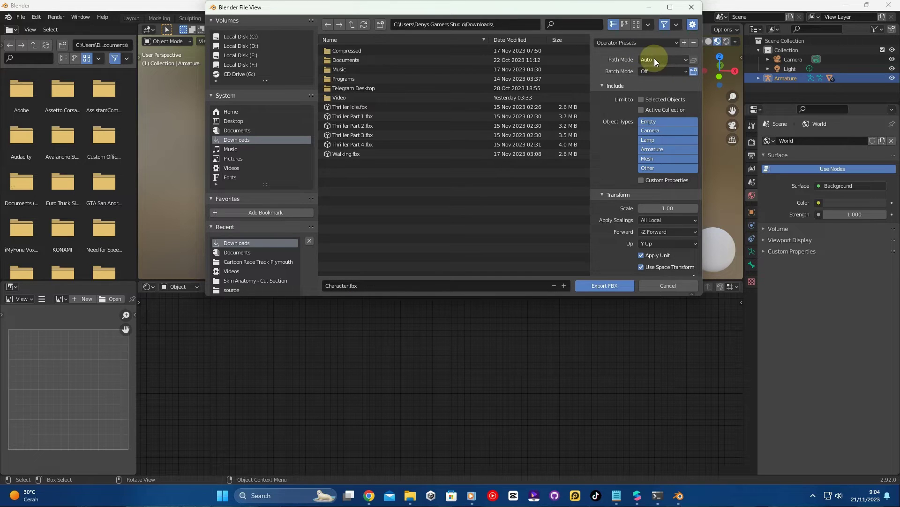
click(655, 58)
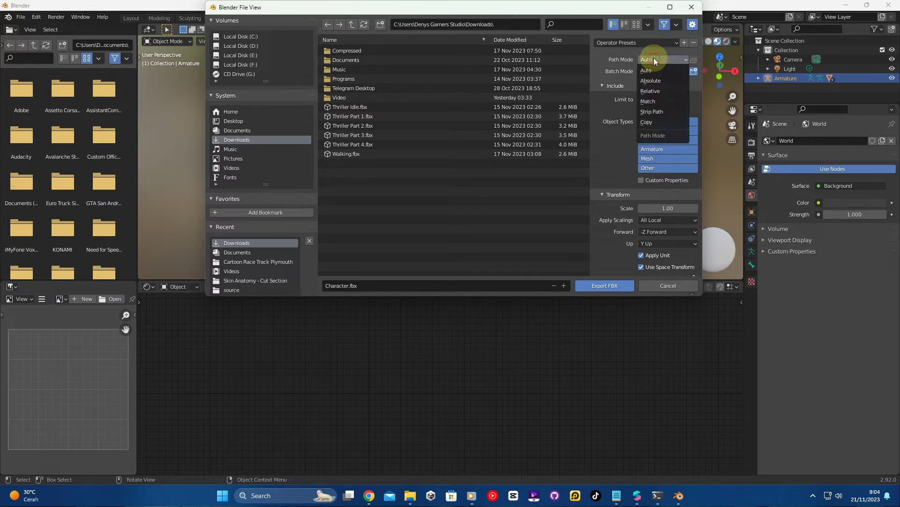
click(658, 121)
click(641, 99)
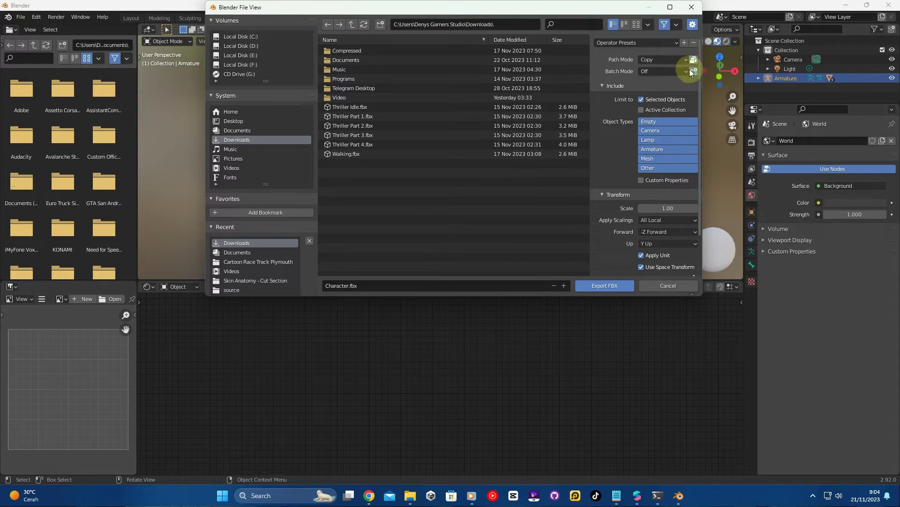
click(610, 285)
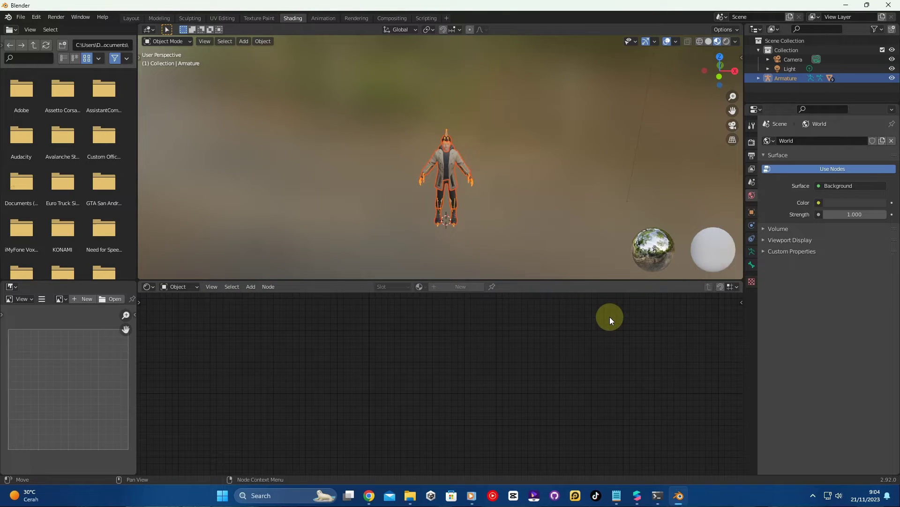
Step: Switch from Blender to the web browser, open mixamo.com in a new tab and sign in to Mixamo
click(851, 6)
click(580, 231)
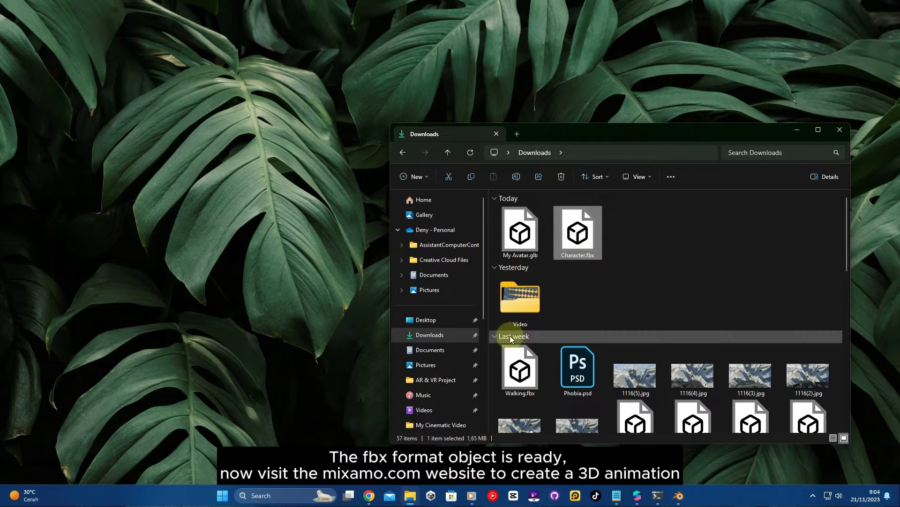
click(370, 501)
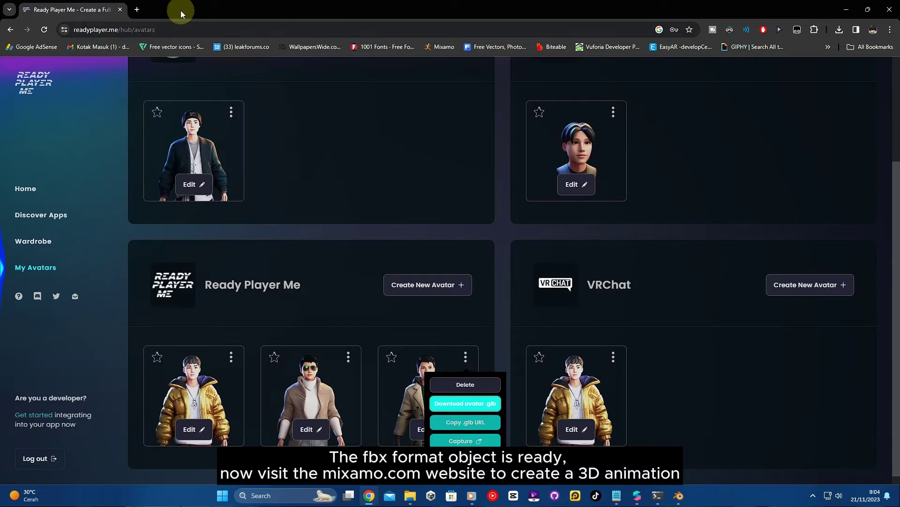
click(137, 10)
text(mixamo.com)
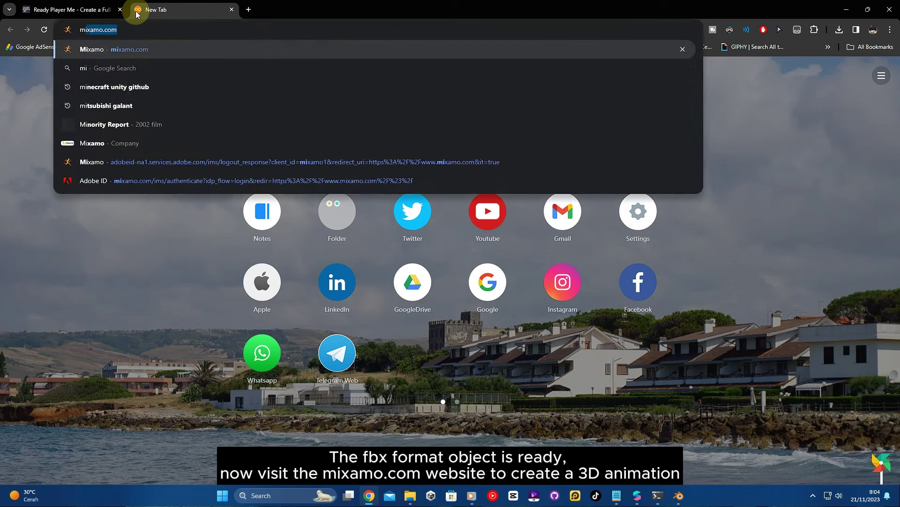
key(Return)
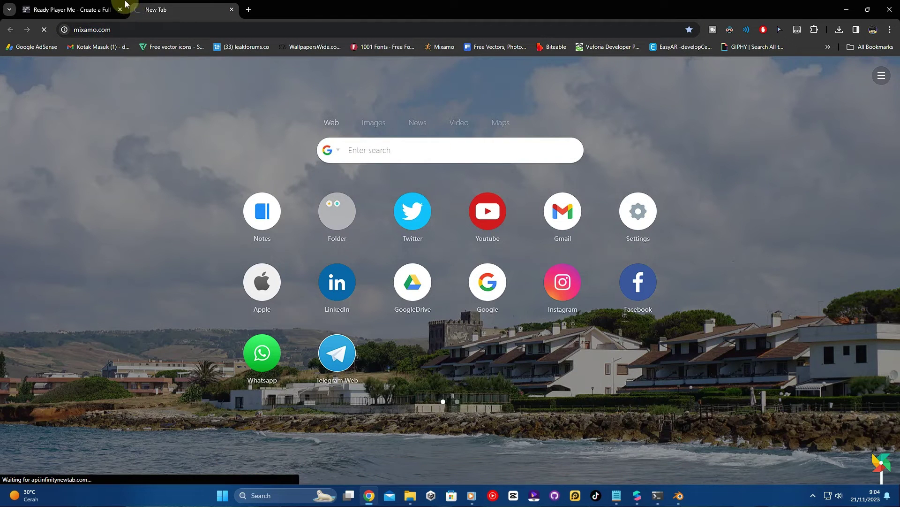
click(145, 32)
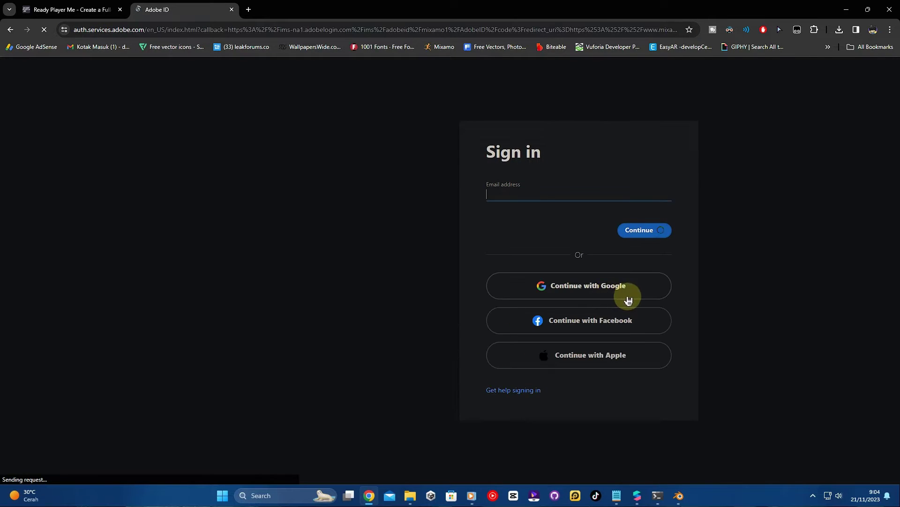
click(661, 242)
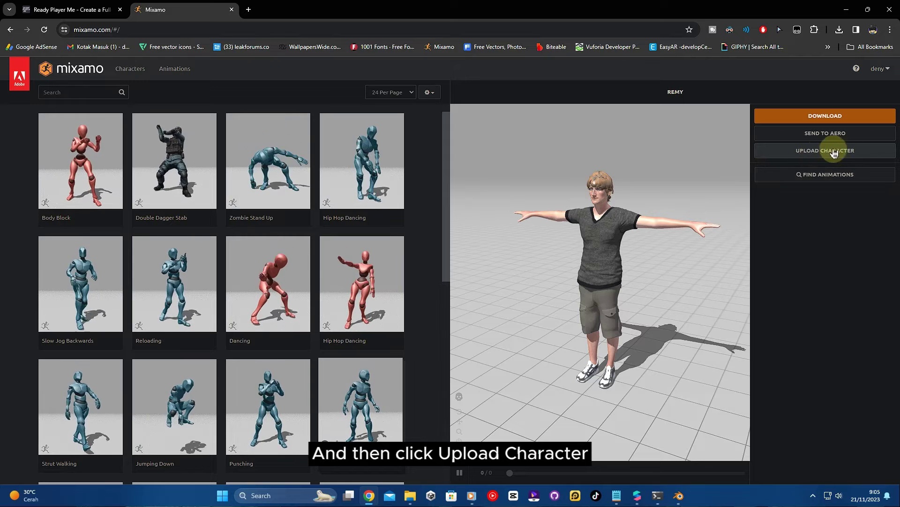
Step: Upload Character.fbx from the Downloads folder to Mixamo as a new character
click(823, 153)
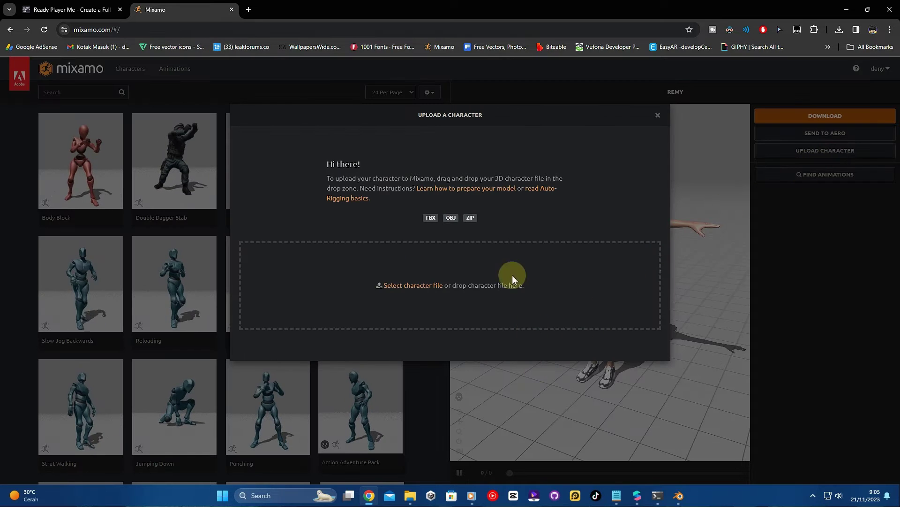
click(413, 495)
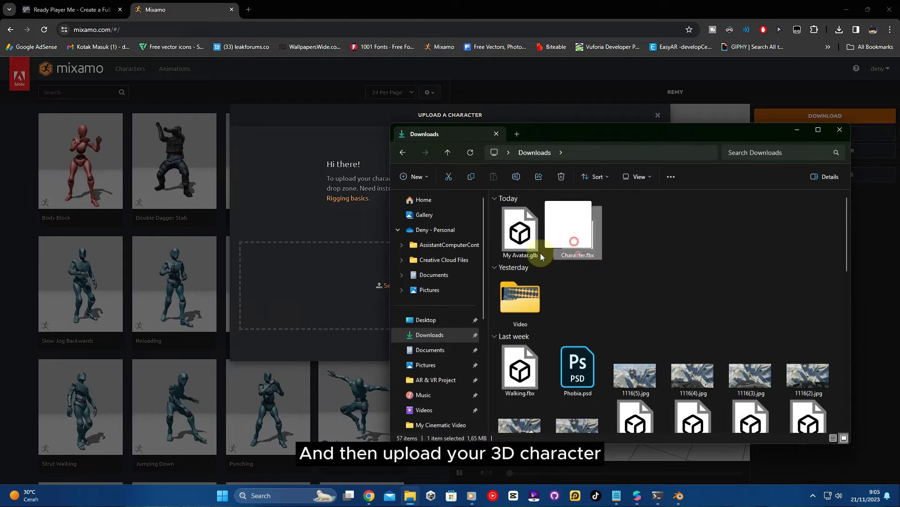
drag(324, 286, 325, 287)
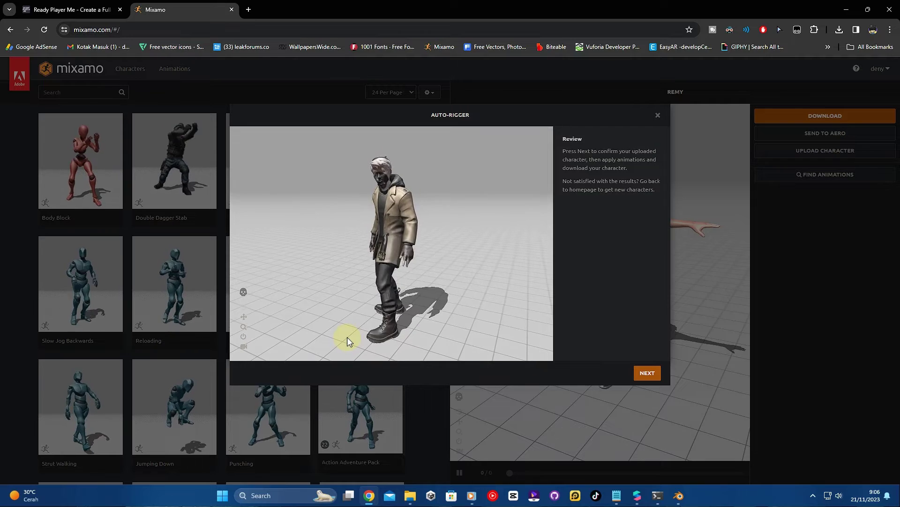
Step: Review the uploaded character from several sides in the Auto-Rigger preview and confirm it as the active character
drag(333, 305, 389, 204)
scroll(412, 183, up, 5)
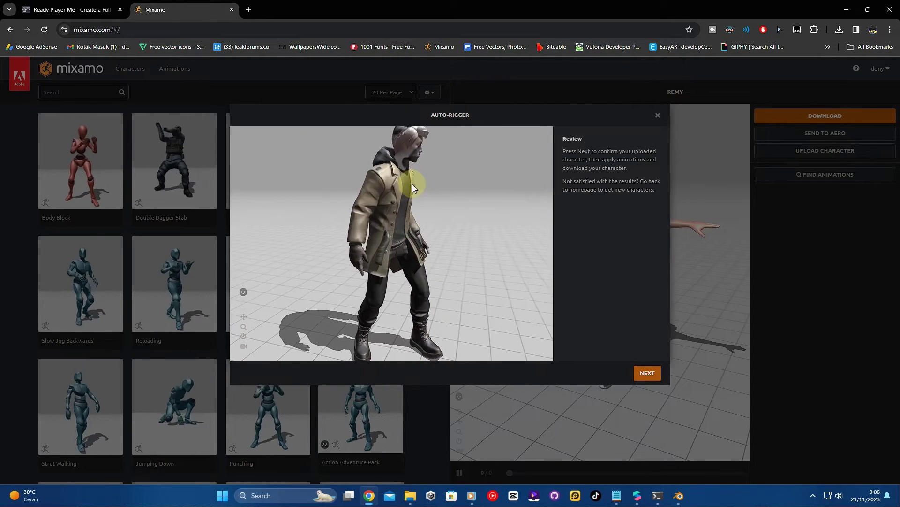
scroll(413, 184, down, 5)
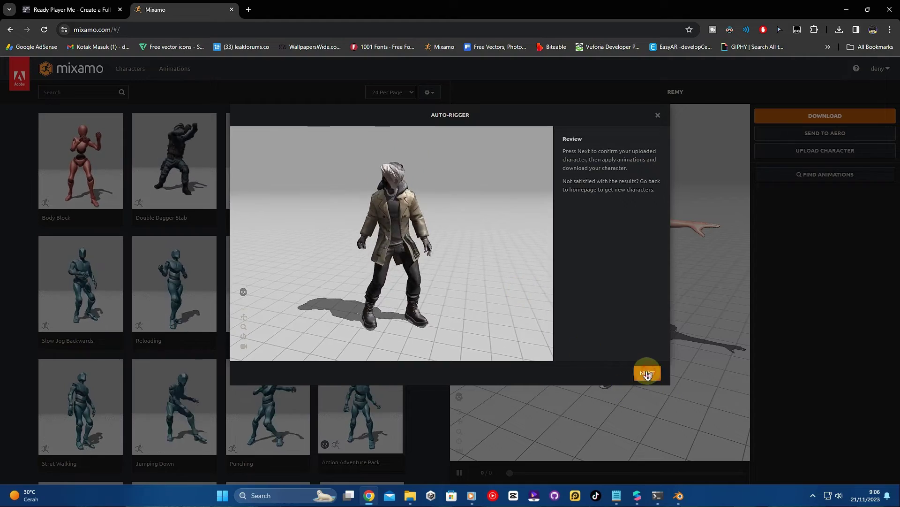
click(648, 373)
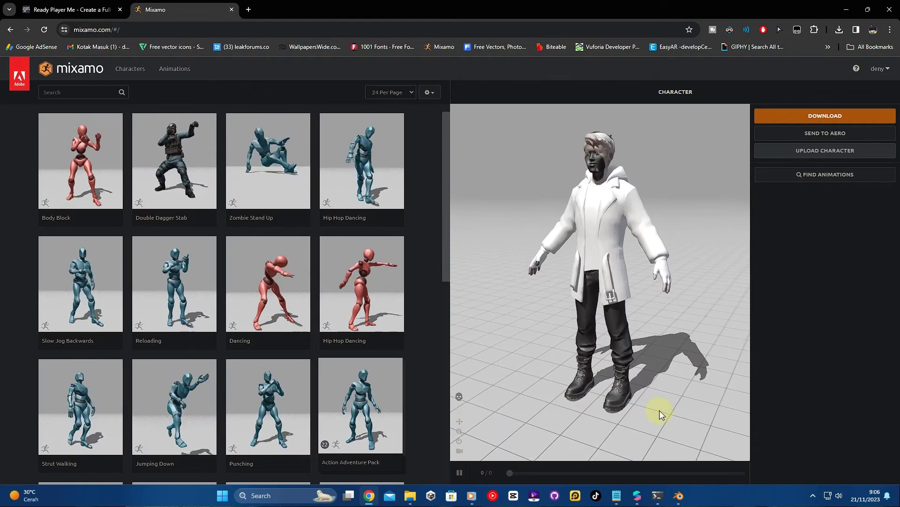
drag(634, 381, 627, 168)
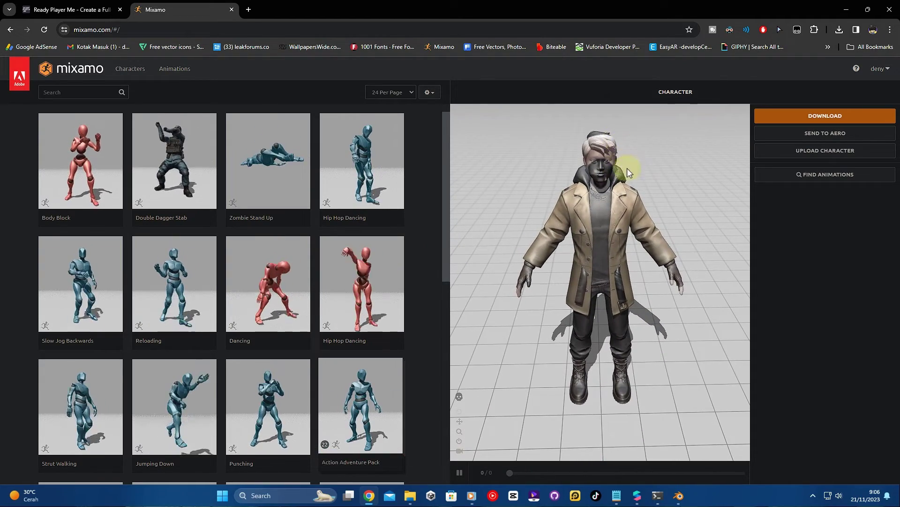
Step: Search the Mixamo animations for "action" and browse the first page of results
click(57, 90)
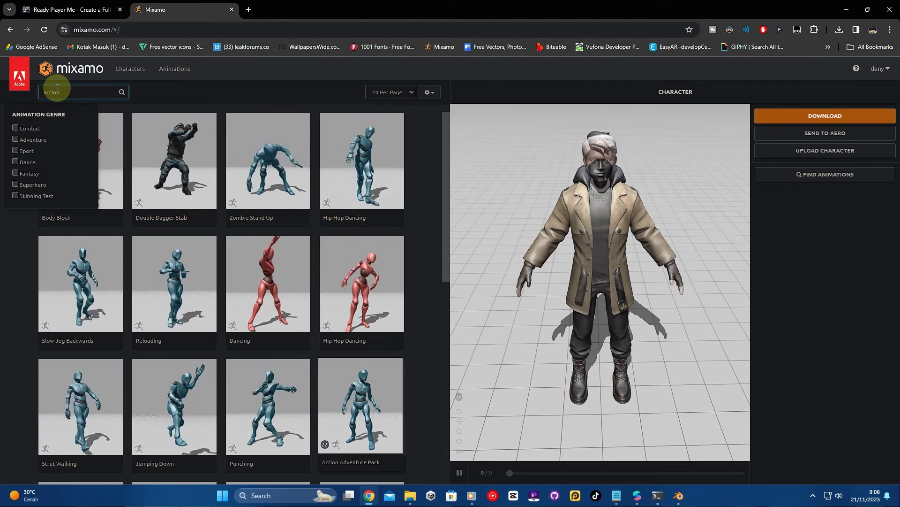
key(Return)
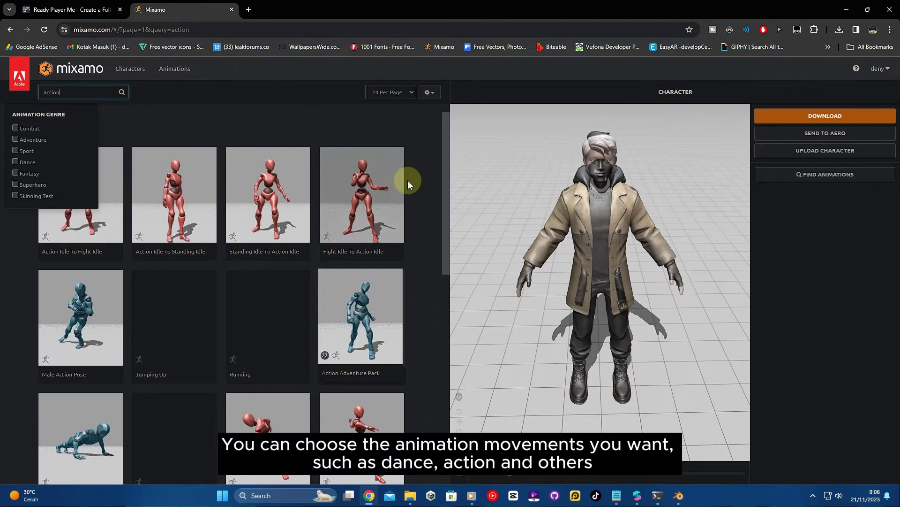
scroll(311, 279, down, 1)
scroll(311, 276, down, 10)
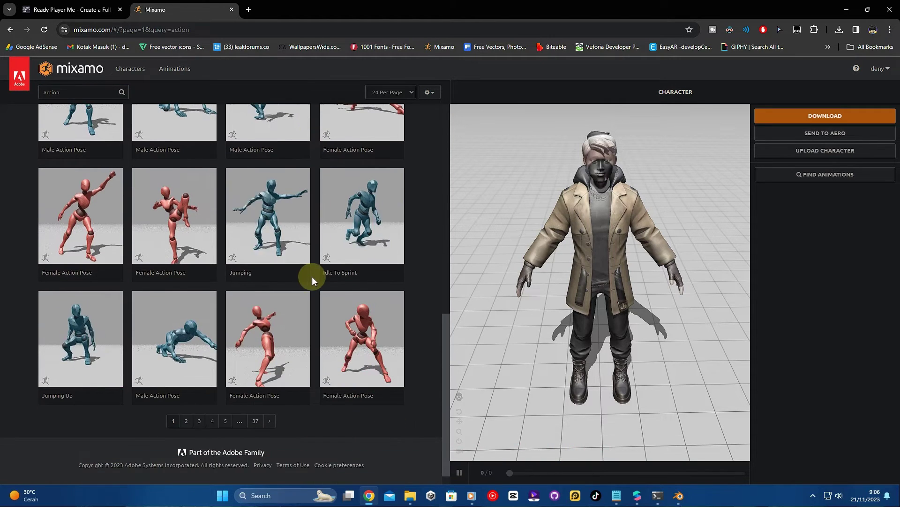
scroll(188, 188, up, 4)
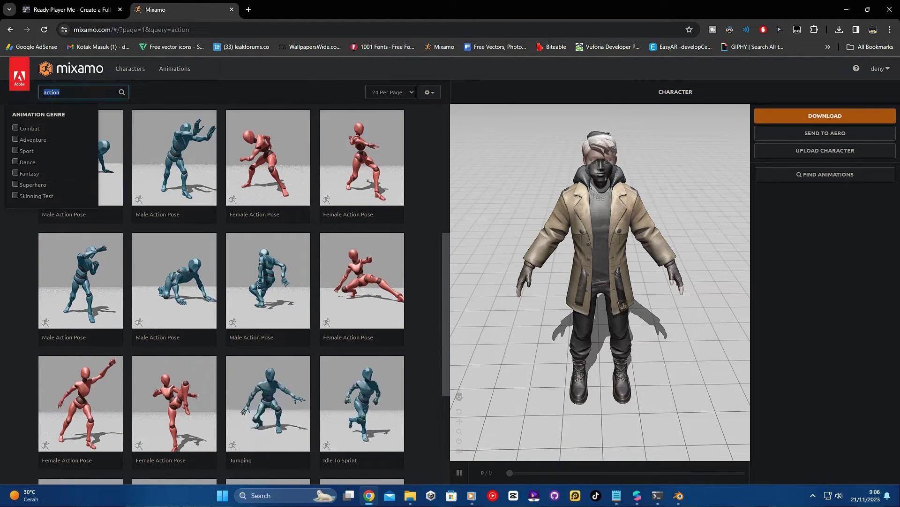
Step: Search for "dance" animations and preview Chicken Dance, Wave Hip Hop Dance and Slide Hip Hop Dance on the character
key(Return)
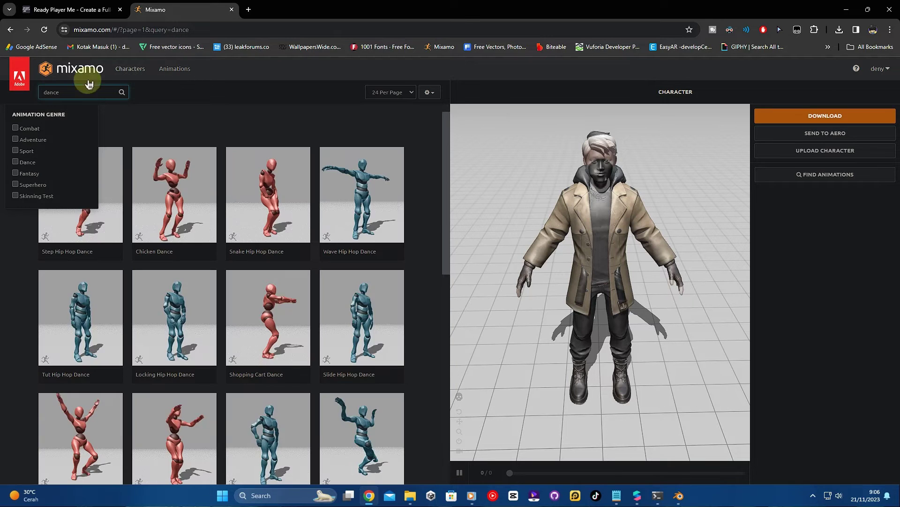
click(170, 96)
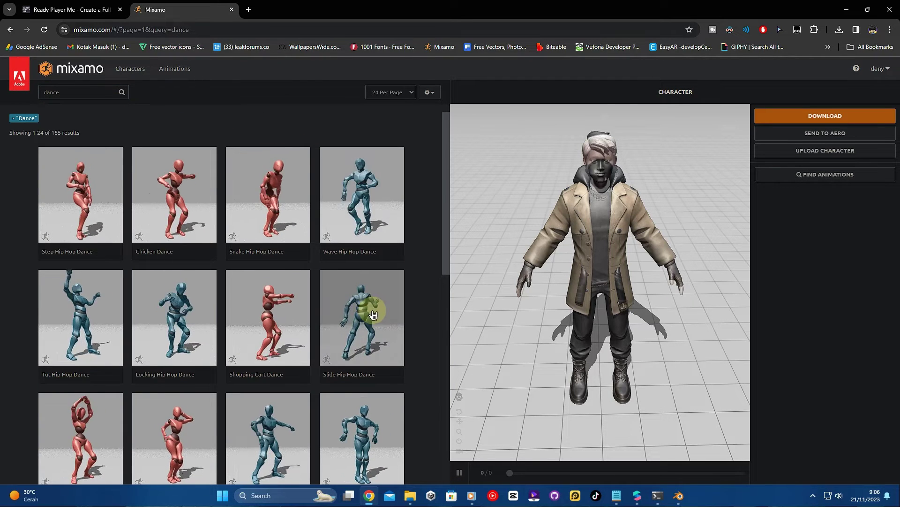
click(155, 214)
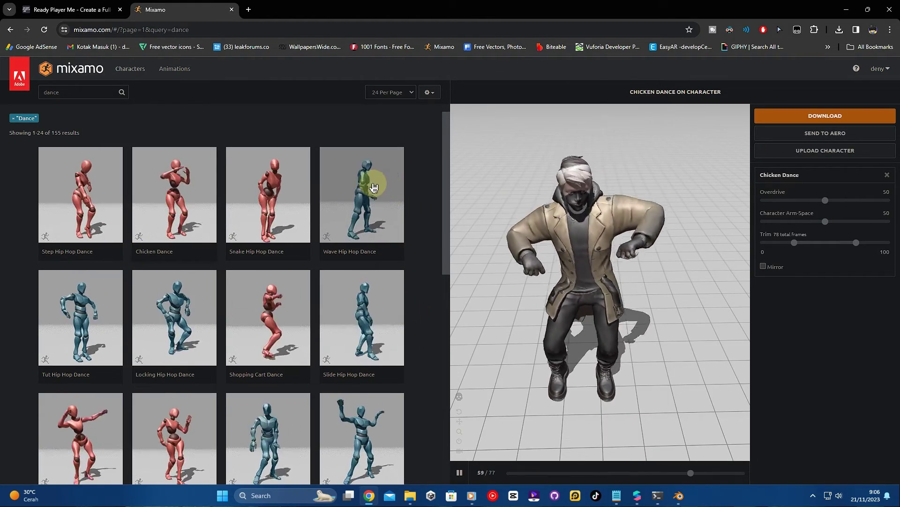
click(373, 188)
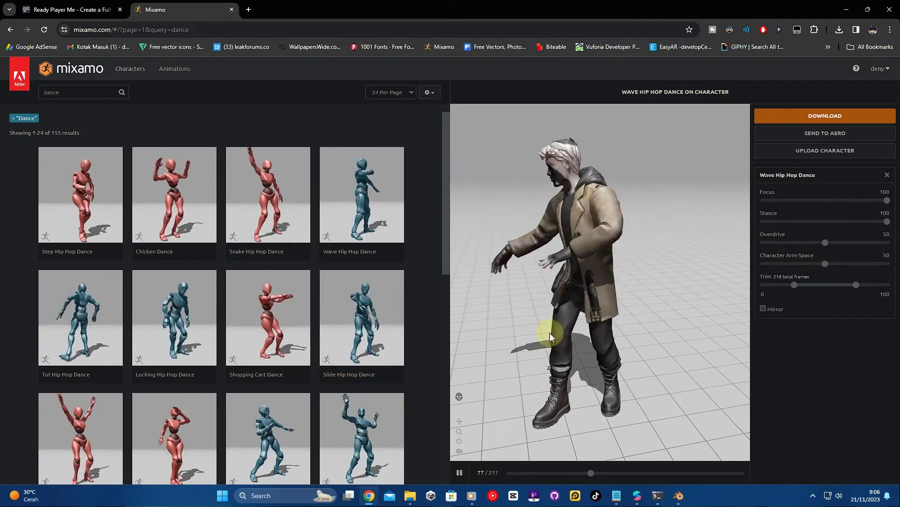
click(374, 324)
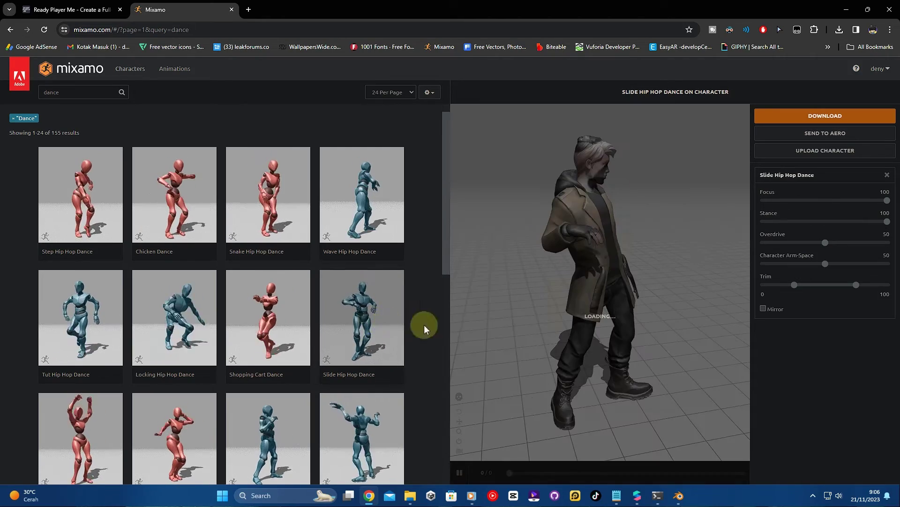
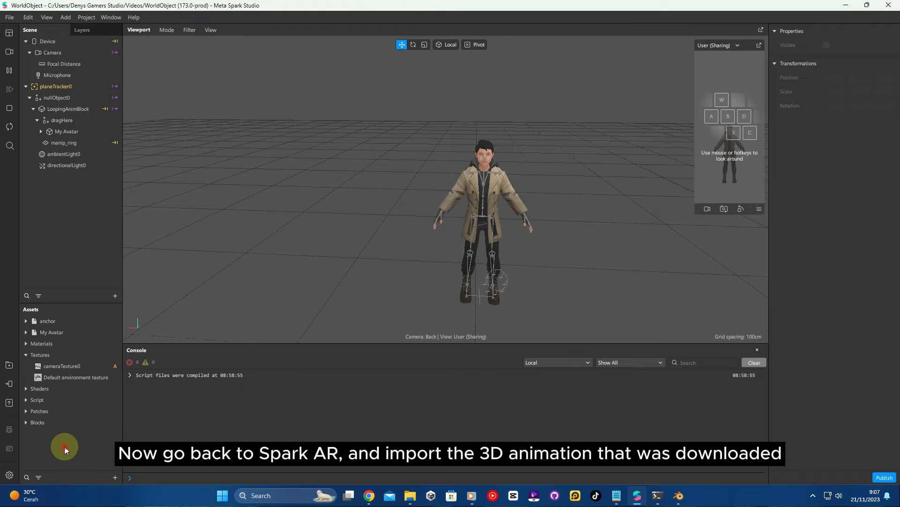
Step: Import Robot Hip Hop Dance.fbx from the Downloads folder into the Meta Spark project's assets
click(410, 495)
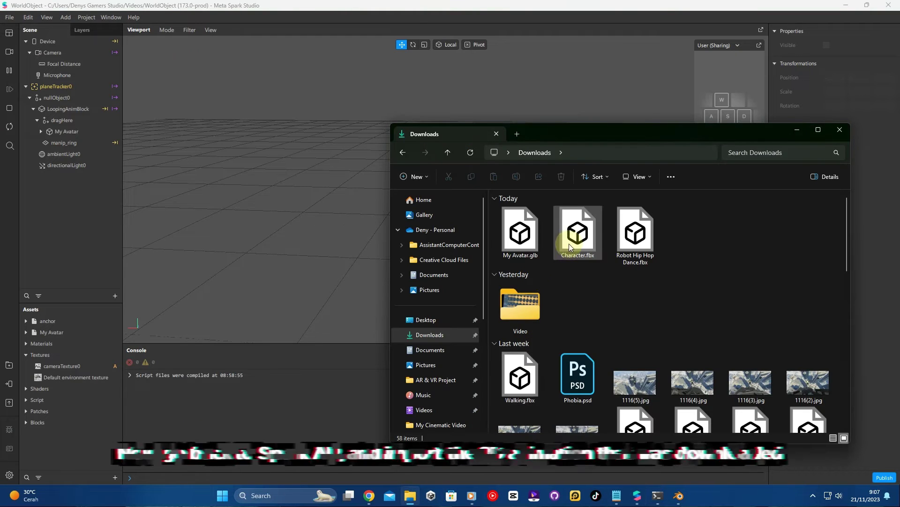
click(637, 242)
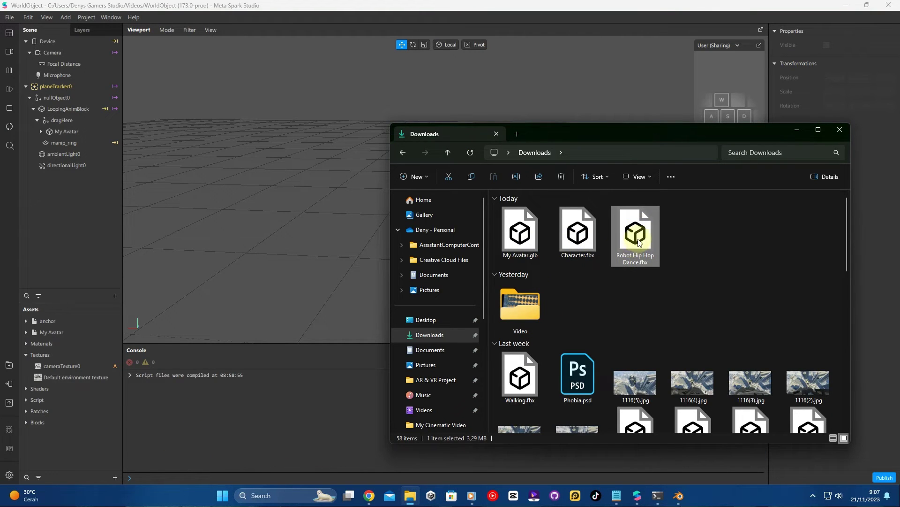
drag(638, 242, 58, 460)
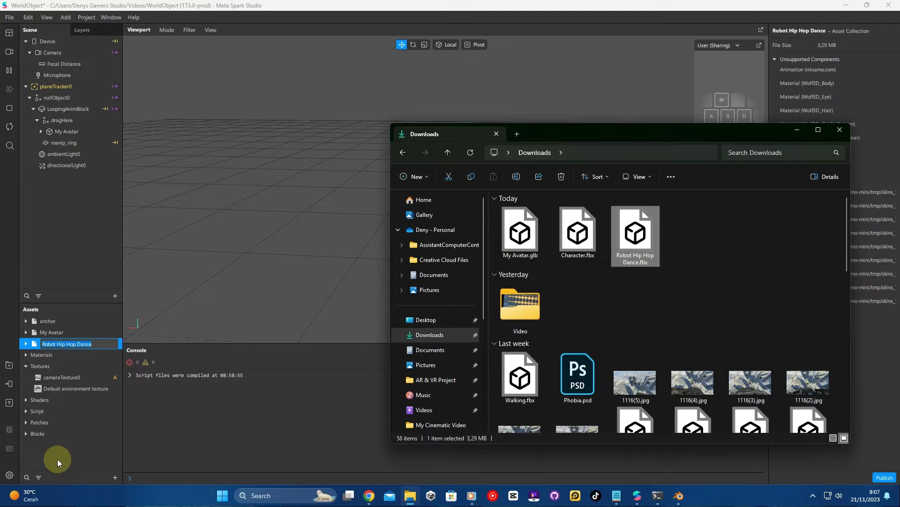
click(57, 459)
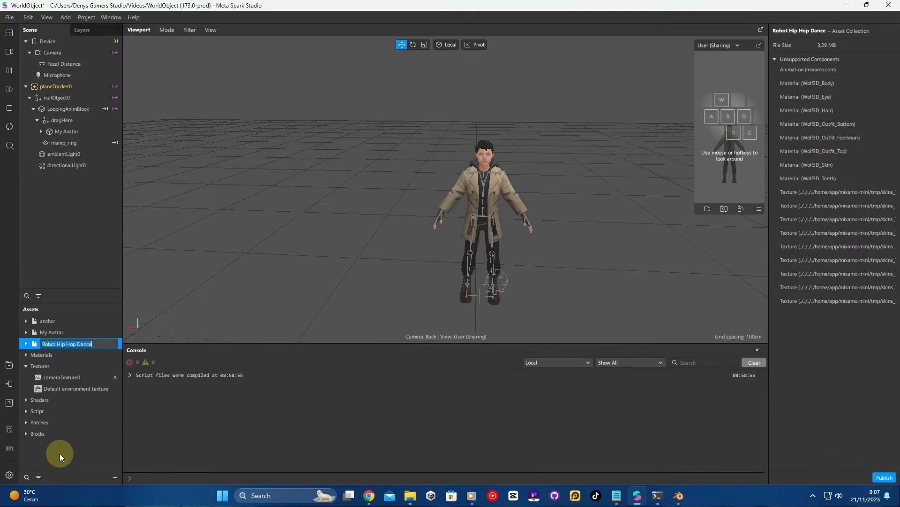
click(68, 343)
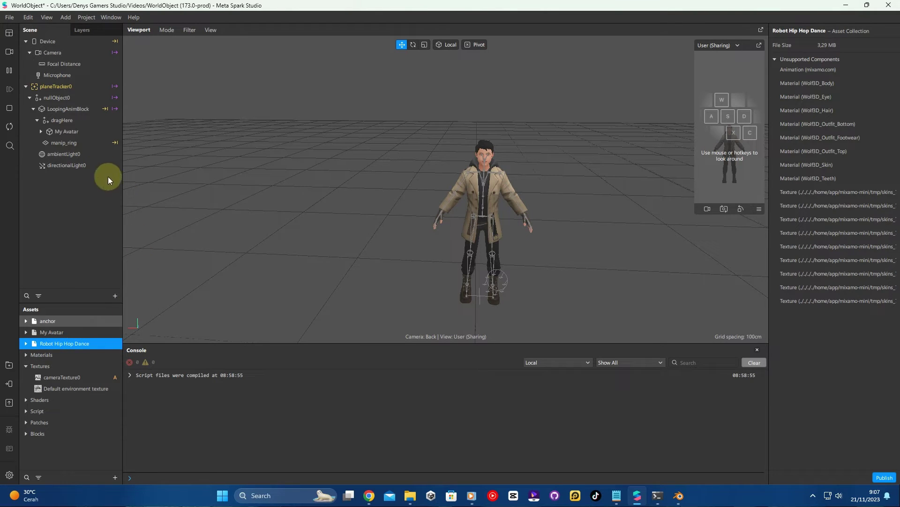
Step: Delete My Avatar from the scene and place the Robot Hip Hop Dance asset under dragHere in its place
click(60, 131)
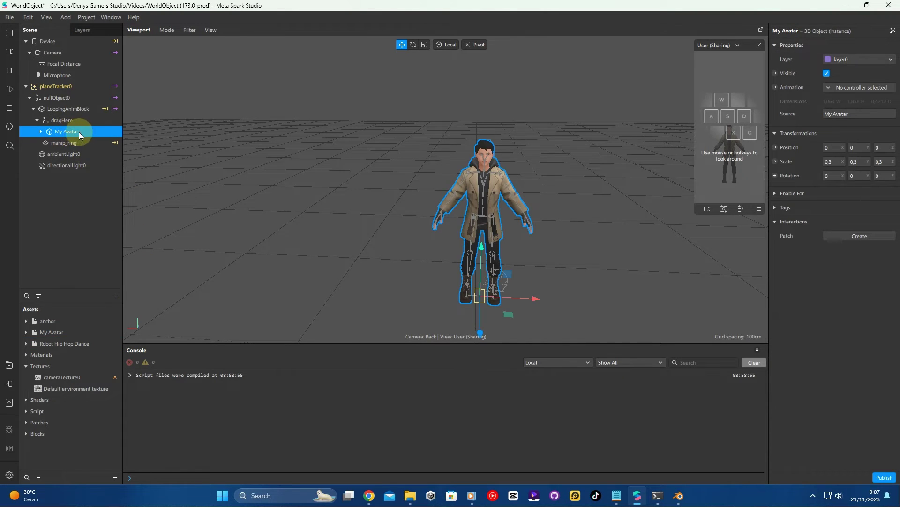
right_click(79, 135)
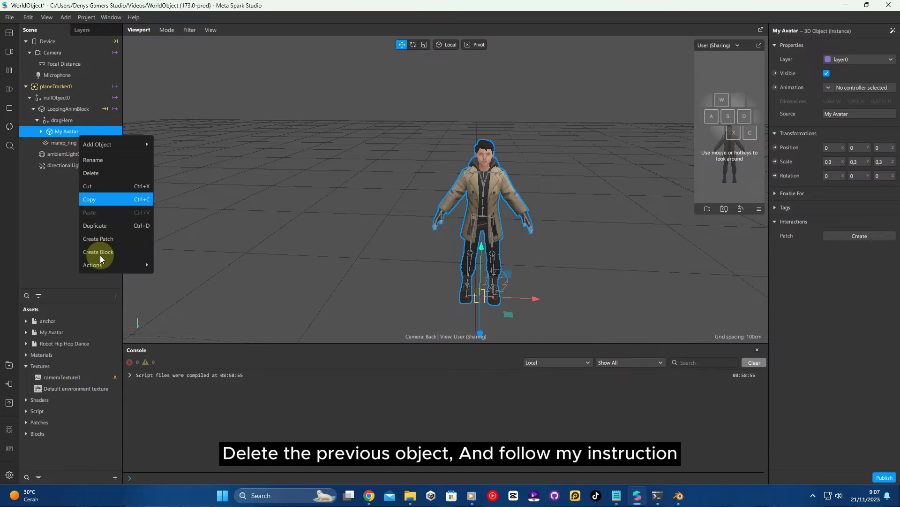
click(100, 176)
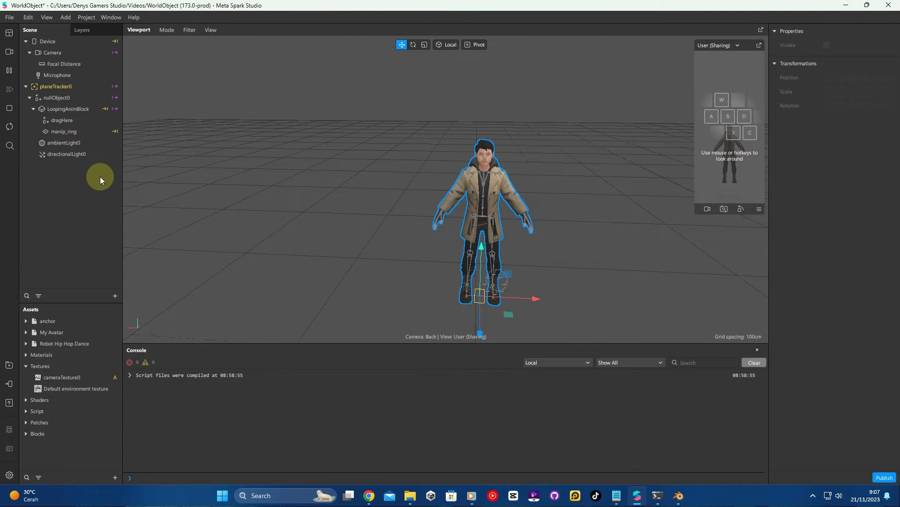
click(55, 343)
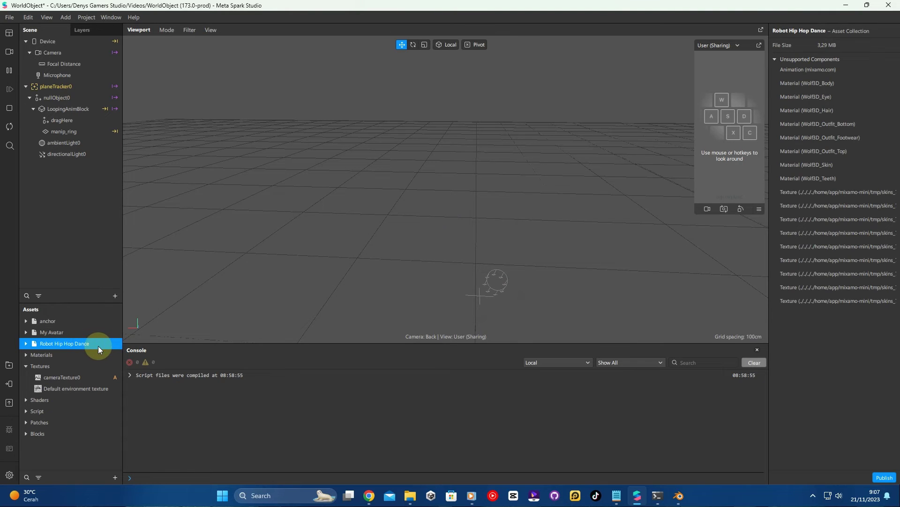
drag(97, 345, 69, 122)
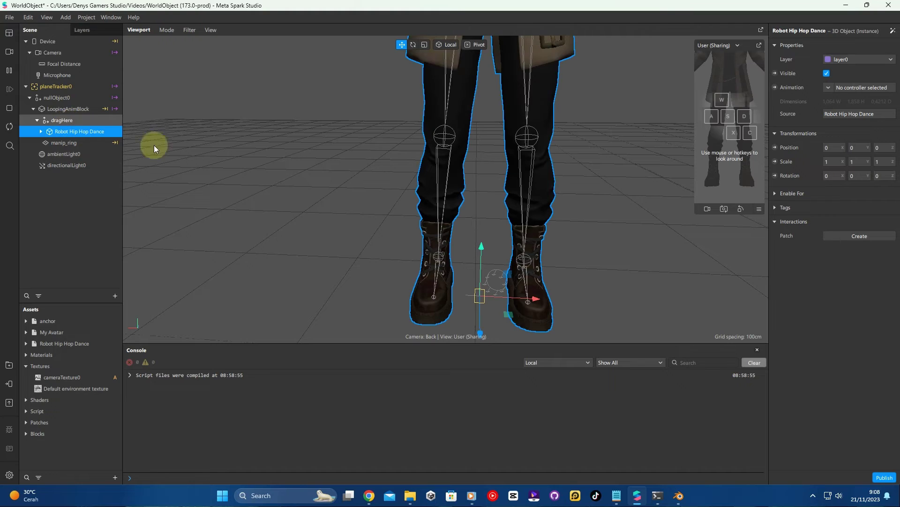
Step: Set the scale of the Robot Hip Hop Dance object to 0,3 on the X, Y and Z axes
click(832, 161)
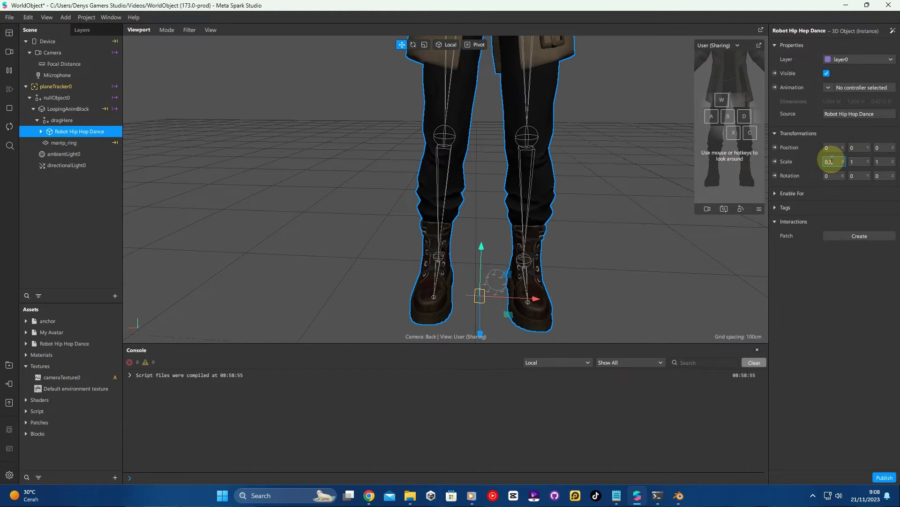
text(0,3)
key(Return)
click(862, 162)
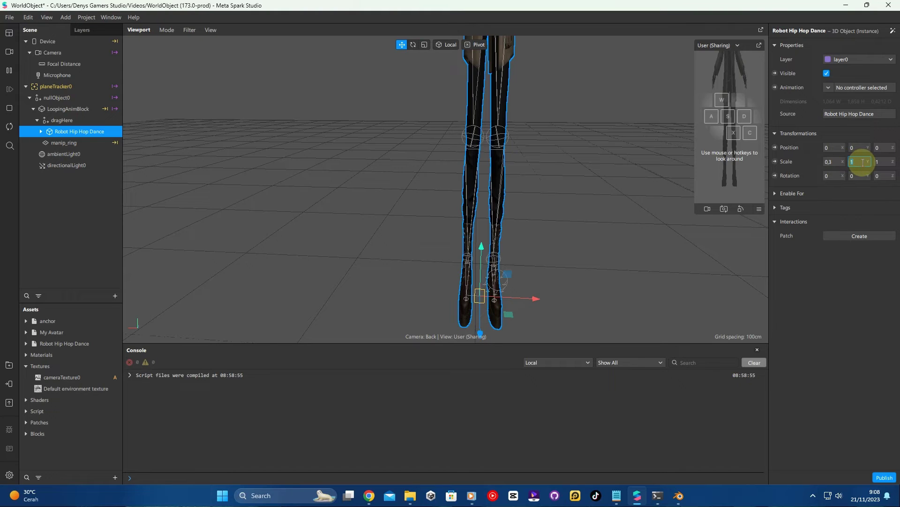
key(Return)
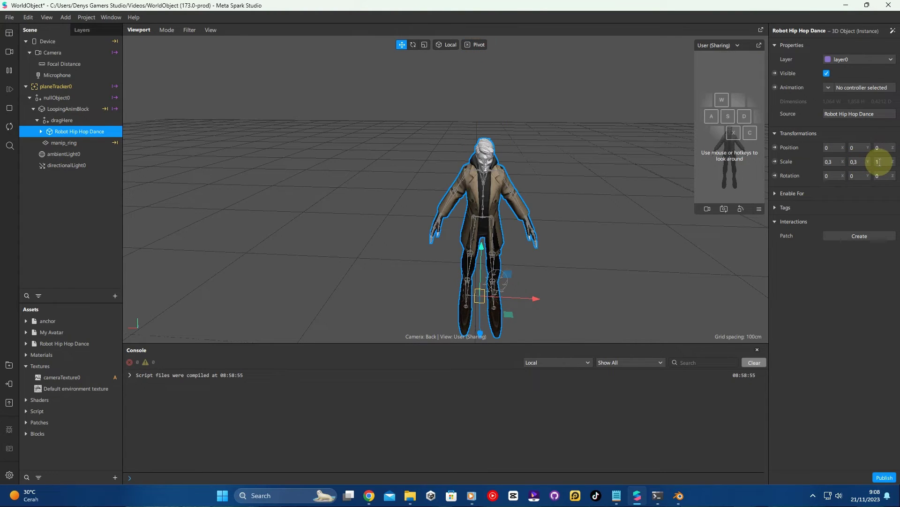
click(885, 162)
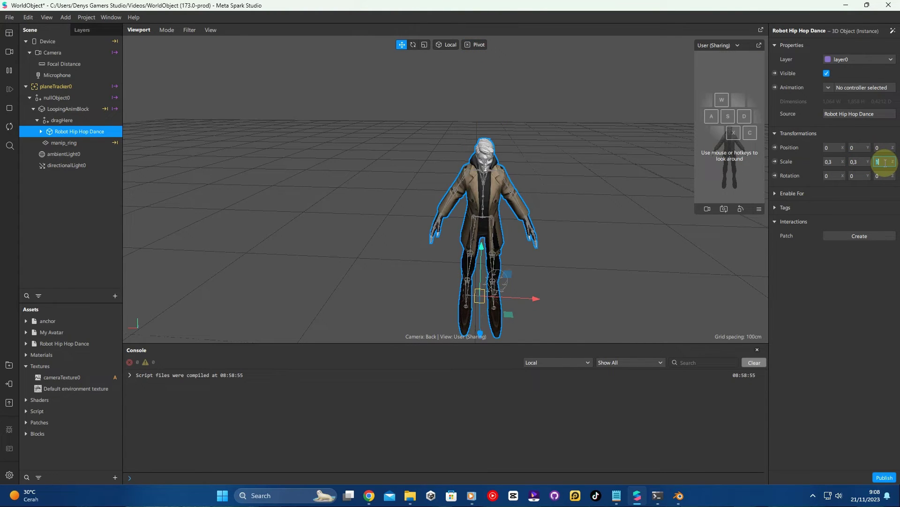
text(0,3)
key(Return)
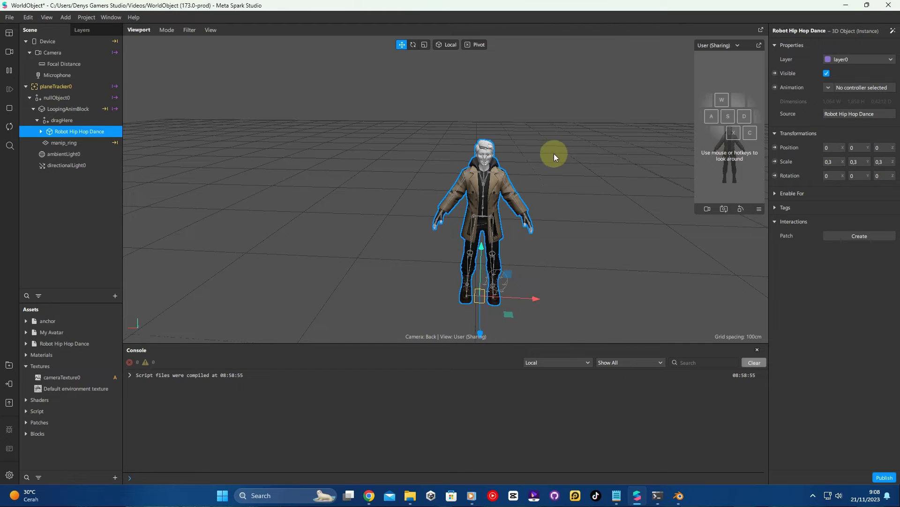
click(550, 193)
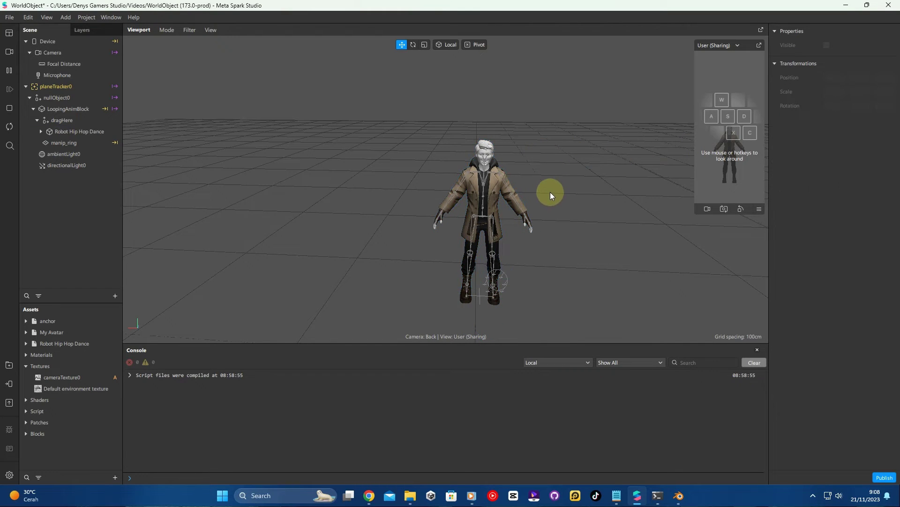
Step: Assign the Wolf3D_Skin material to the Wolf3D_Head mesh inside Robot Hip Hop Dance to fix its missing texture
click(488, 144)
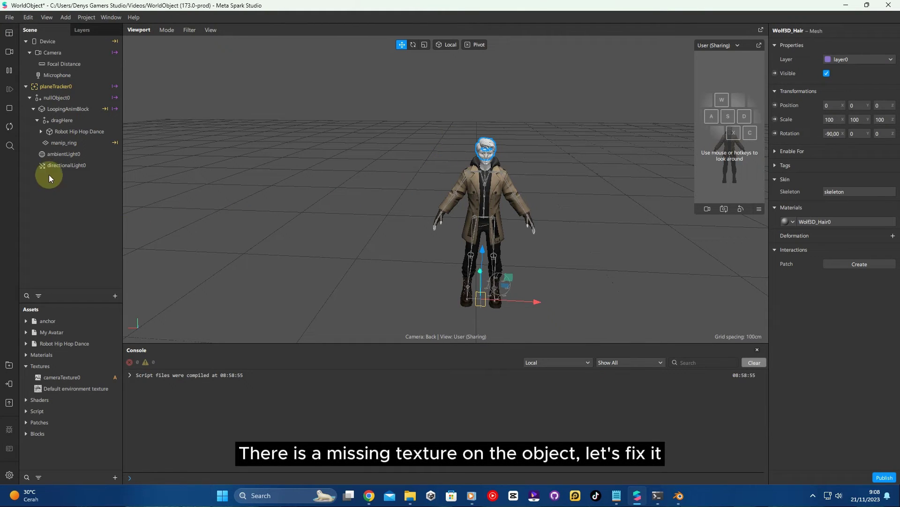
click(40, 131)
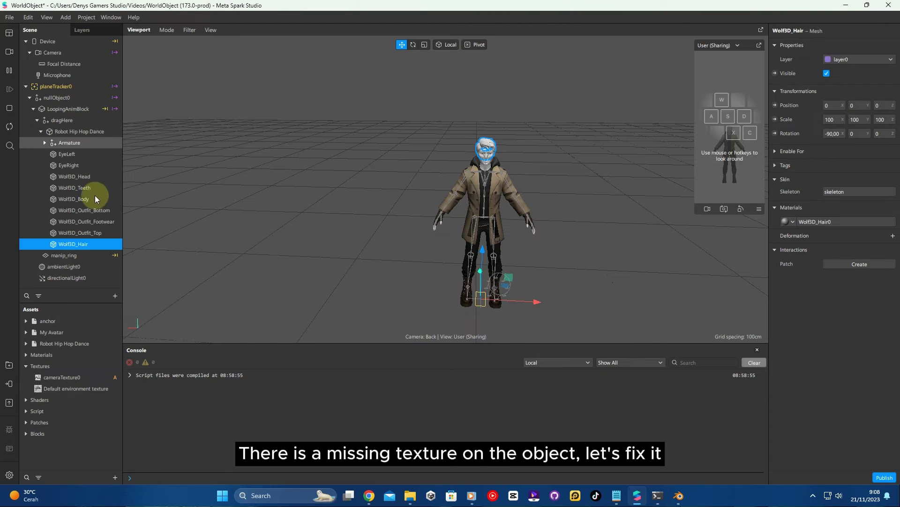
click(85, 176)
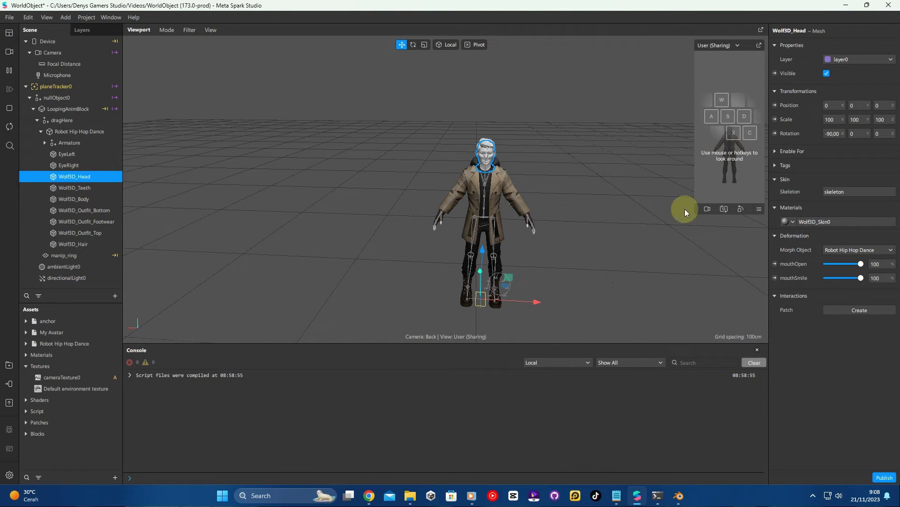
click(795, 221)
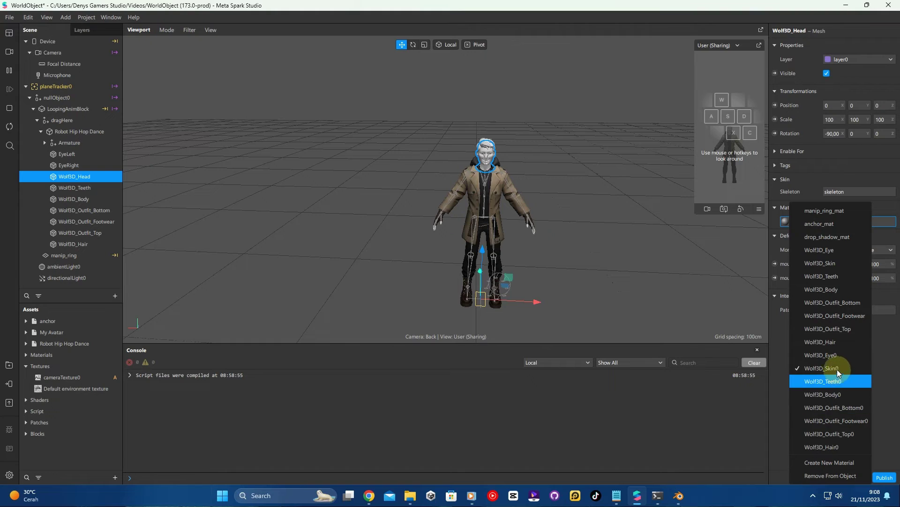
click(834, 263)
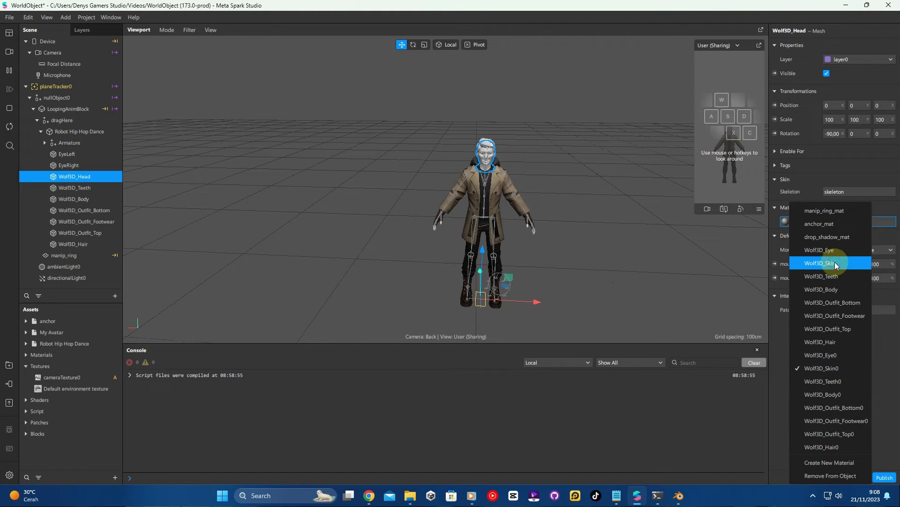
click(571, 161)
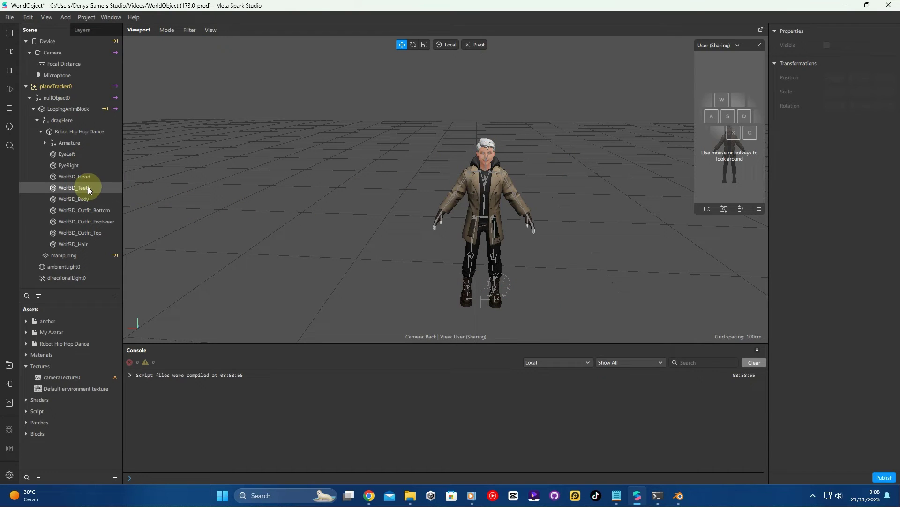
Step: Replace the material of the Wolf3D_Body mesh with Wolf3D_Body
click(75, 199)
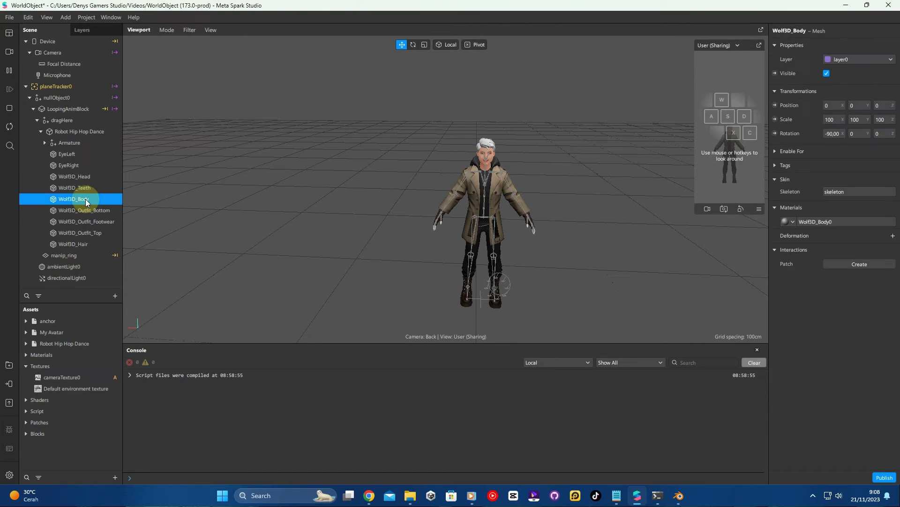
click(788, 223)
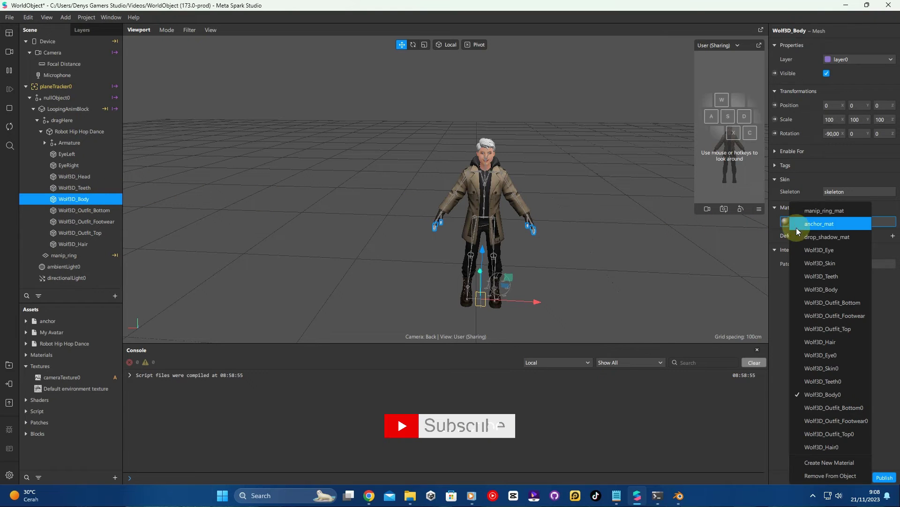
click(837, 289)
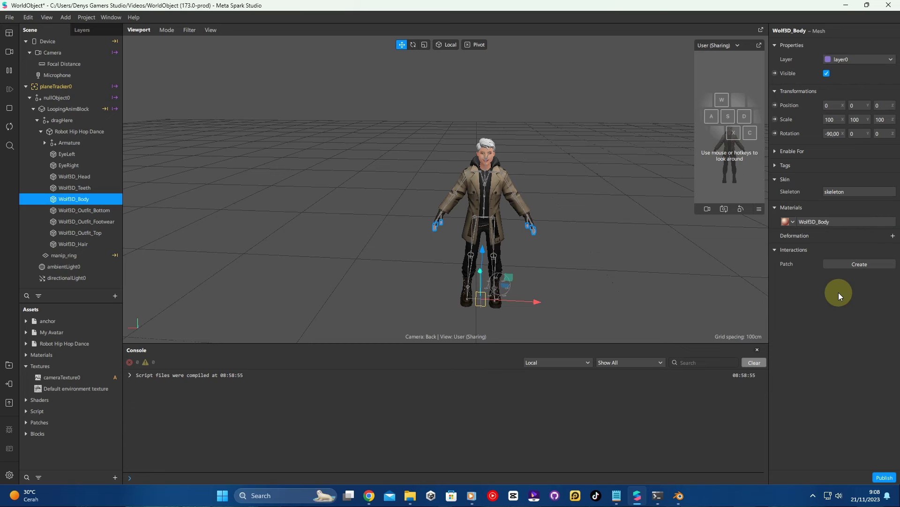
click(584, 255)
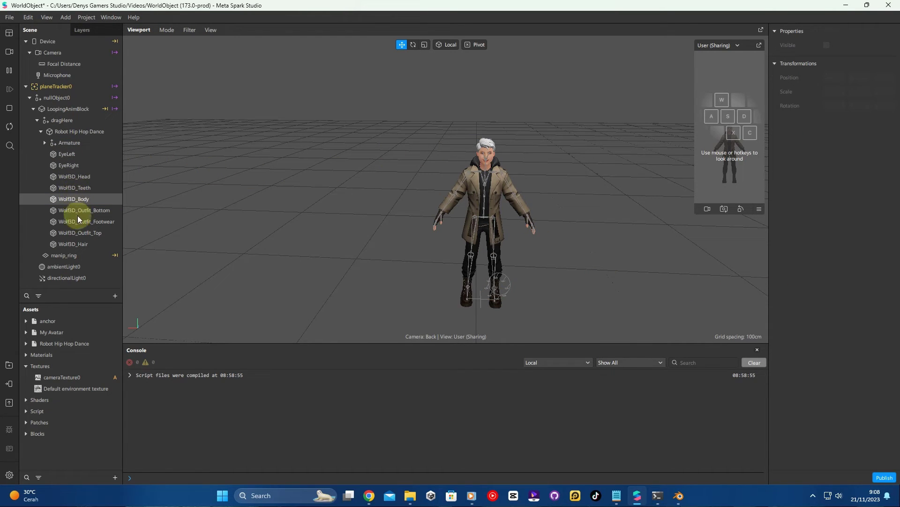
Step: Replace the material of the Wolf3D_Hair mesh with Wolf3D_Hair
click(76, 242)
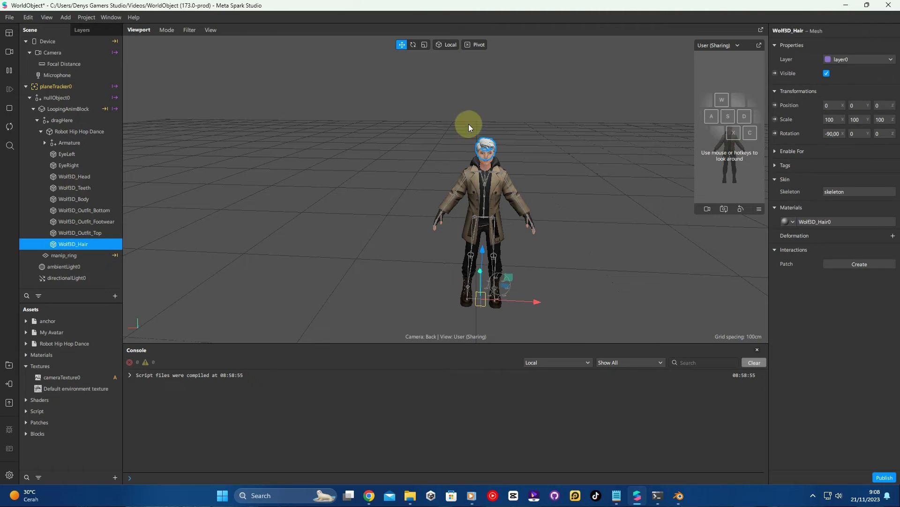
click(792, 221)
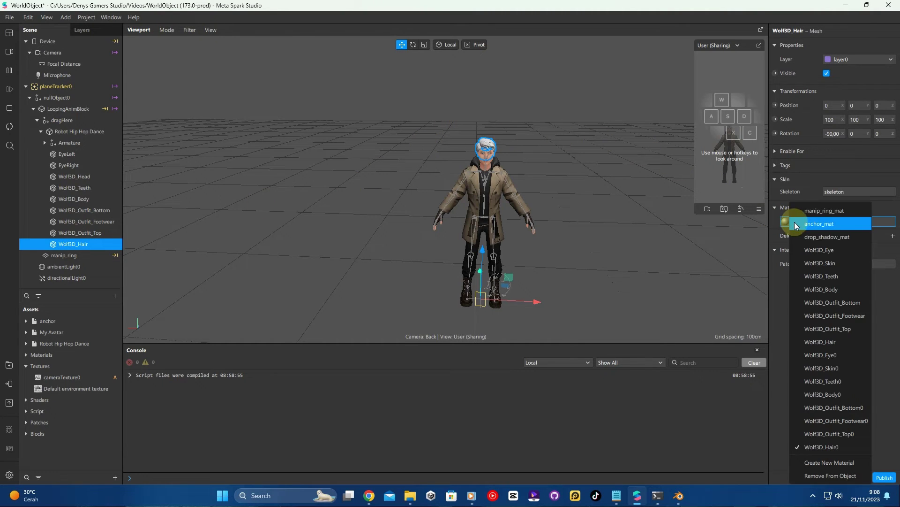
click(840, 341)
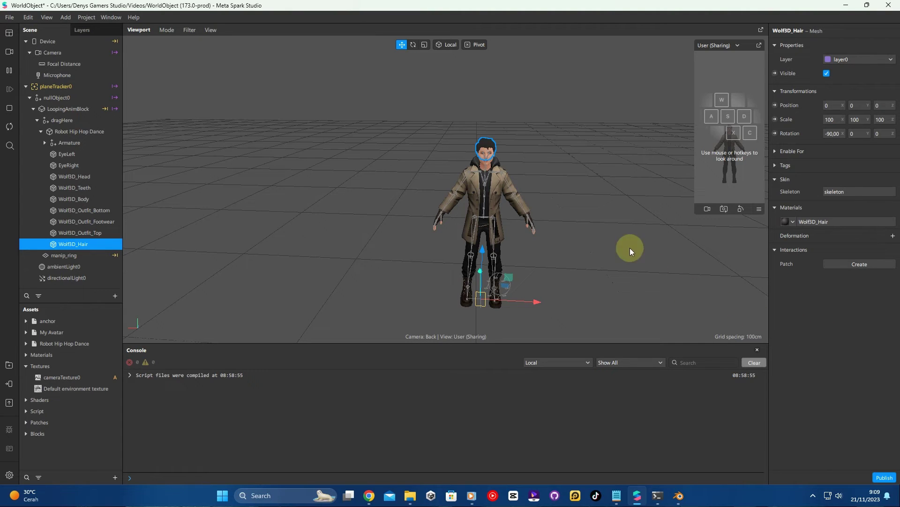
click(587, 173)
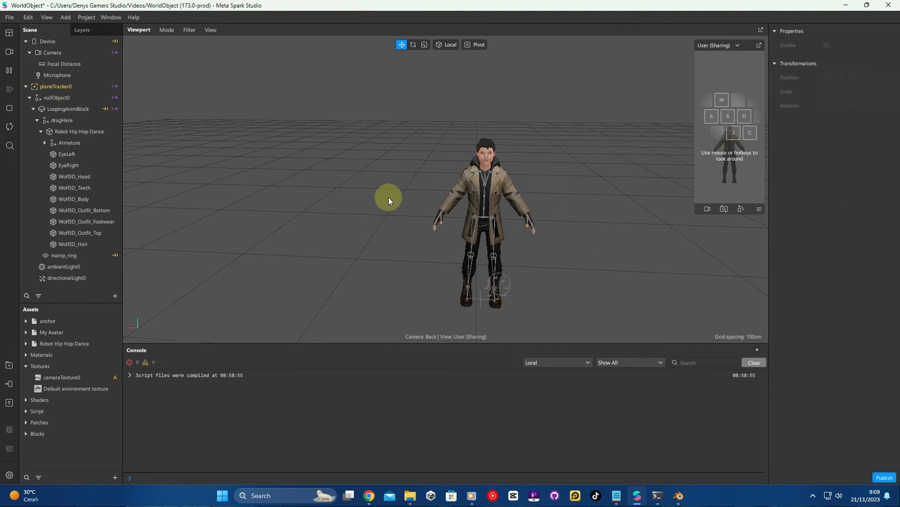
right_drag(457, 224, 597, 228)
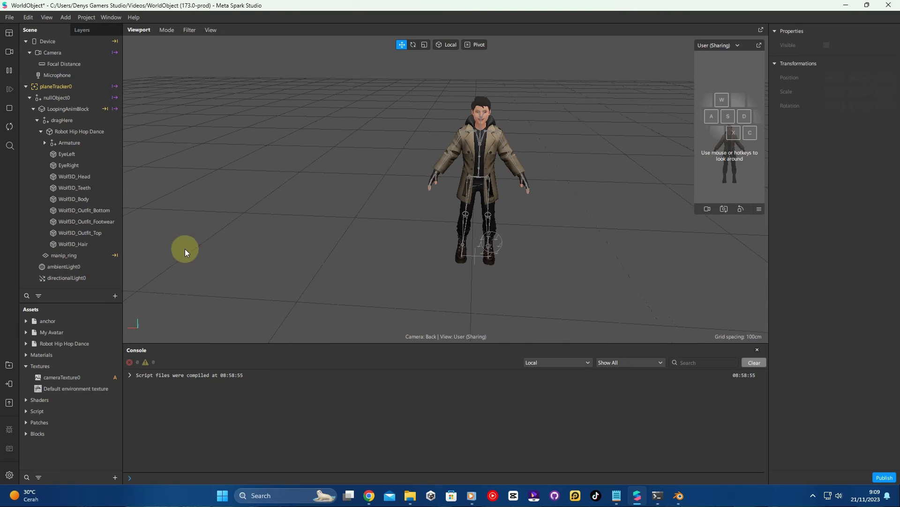
Step: Create an Animation Playback Controller named "robot dance" in the assets and set its animation clip to mixamo.com
click(66, 133)
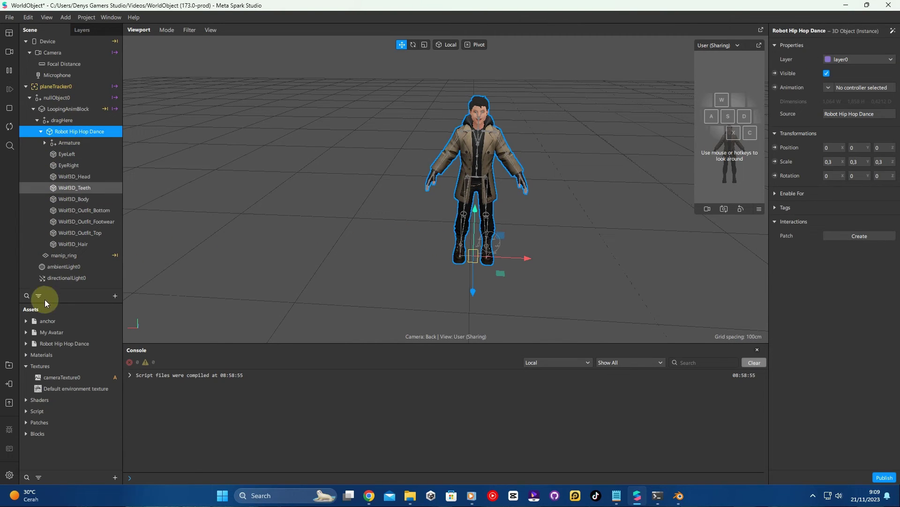
click(26, 365)
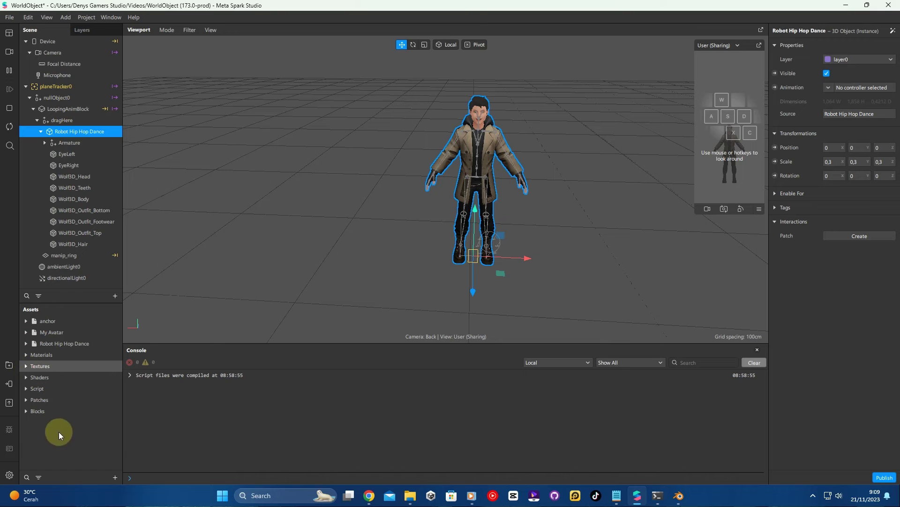
click(115, 477)
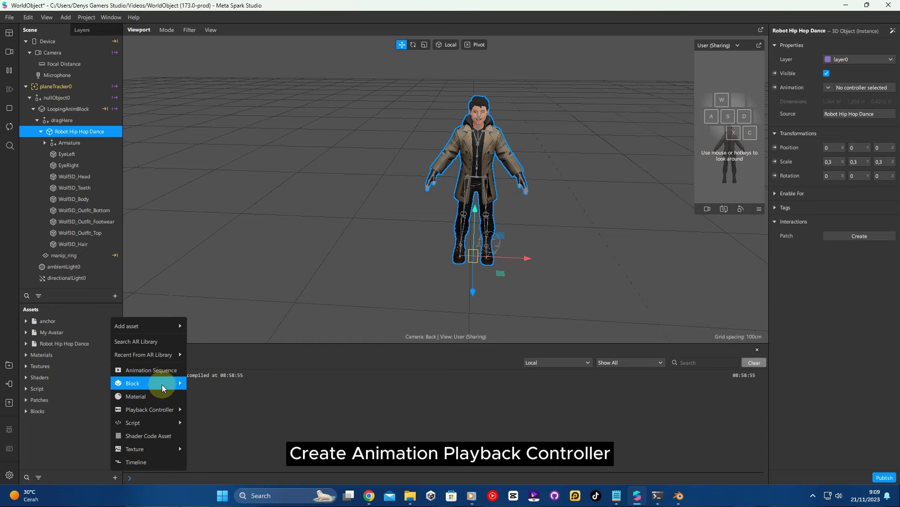
mouse_move(154, 415)
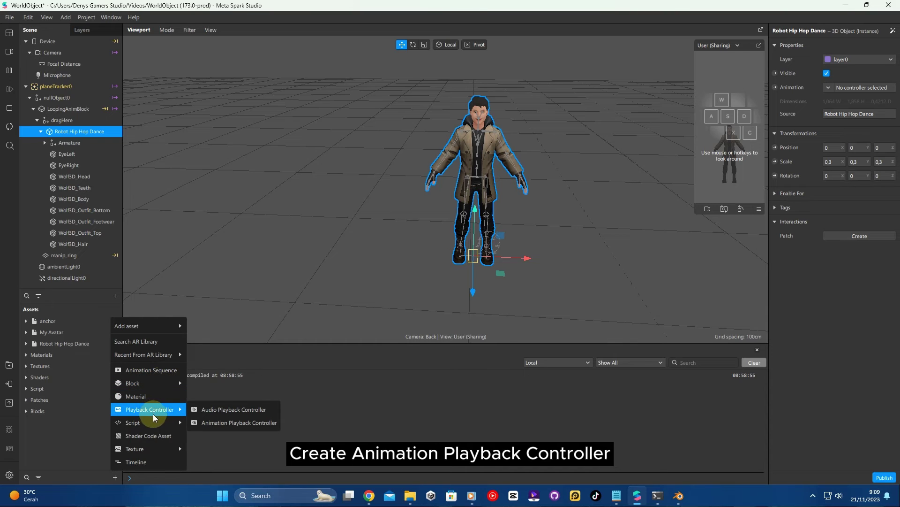
click(236, 424)
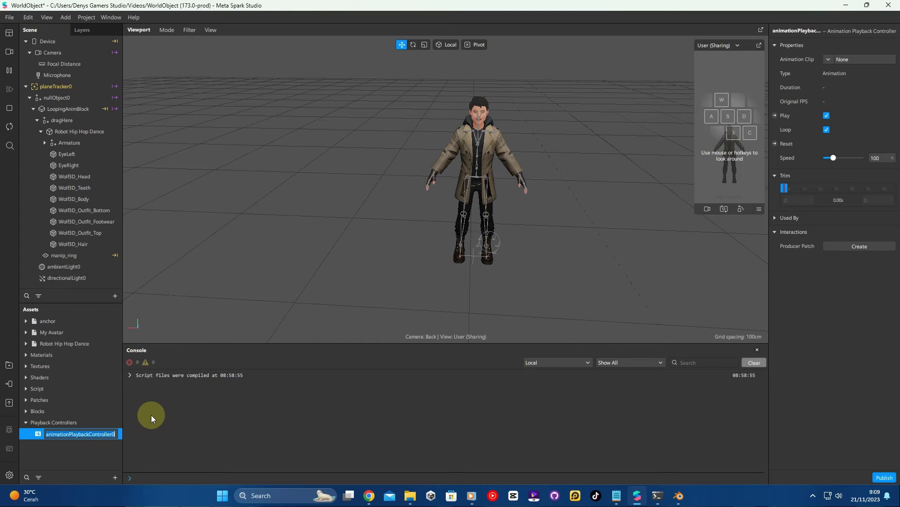
key(BackSpace)
text(robot dance)
key(Return)
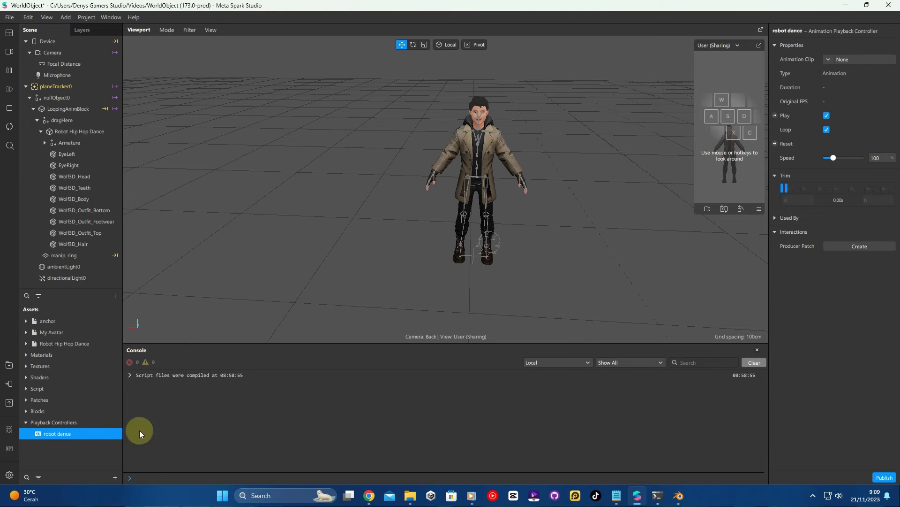
click(829, 59)
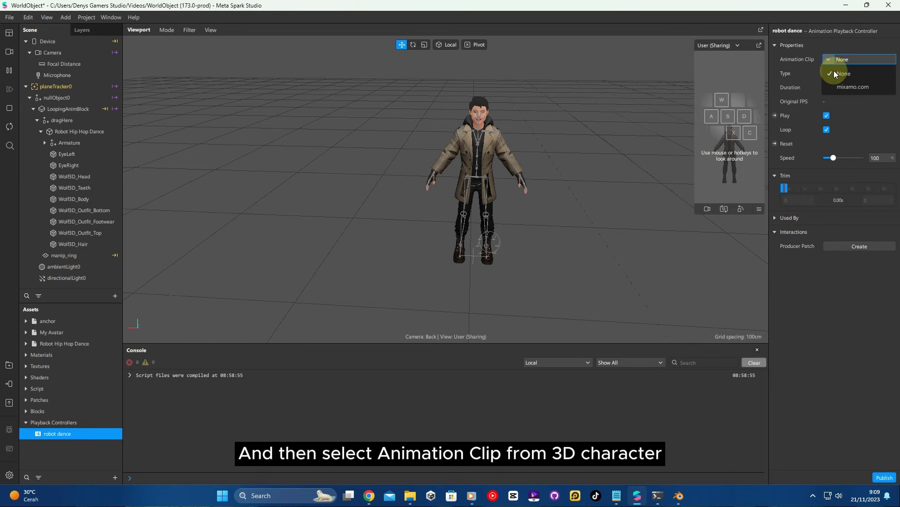
click(859, 89)
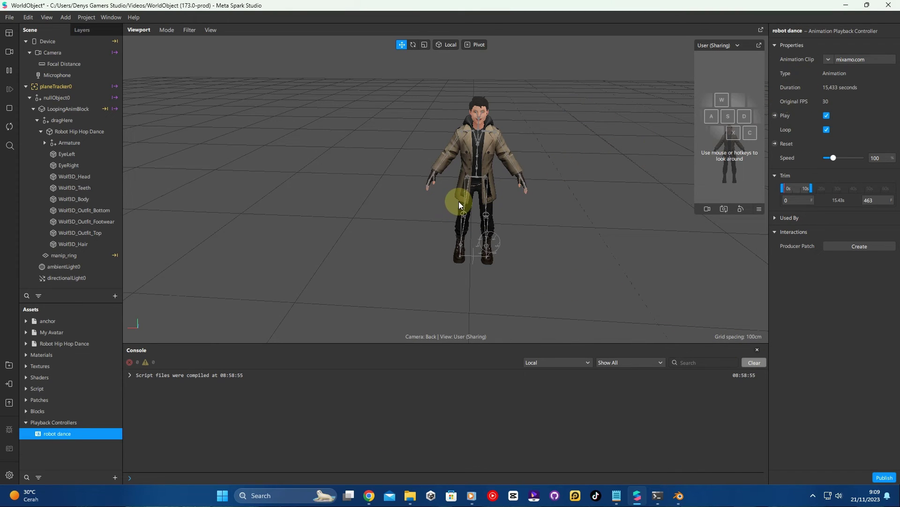
Step: Assign the robot dance controller as the animation of the Robot Hip Hop Dance object
click(56, 130)
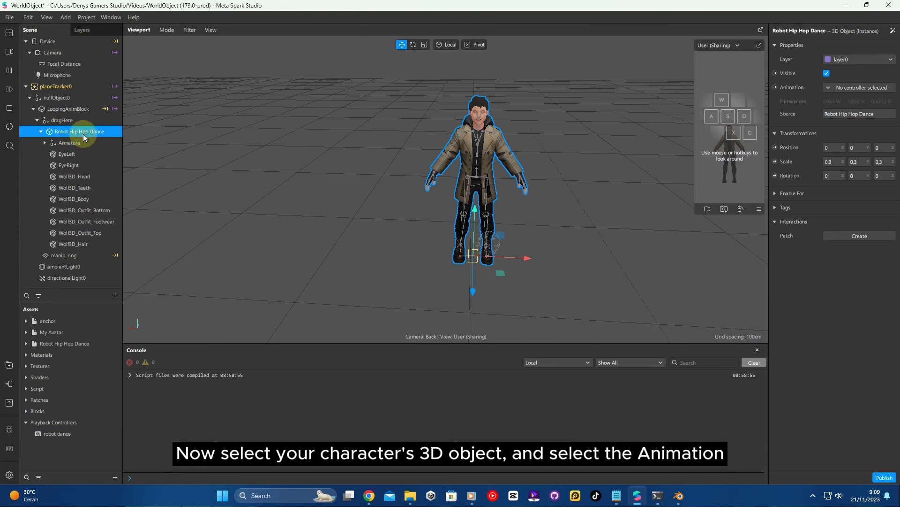
click(829, 88)
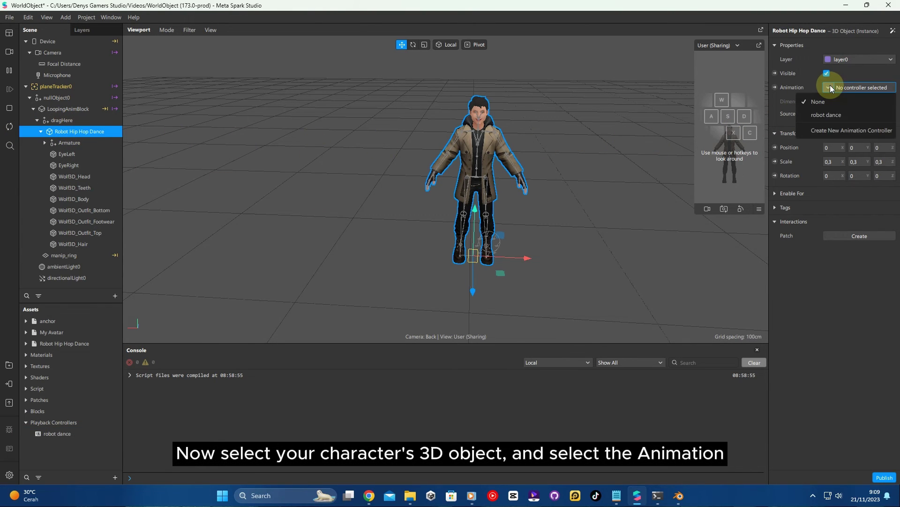
click(840, 115)
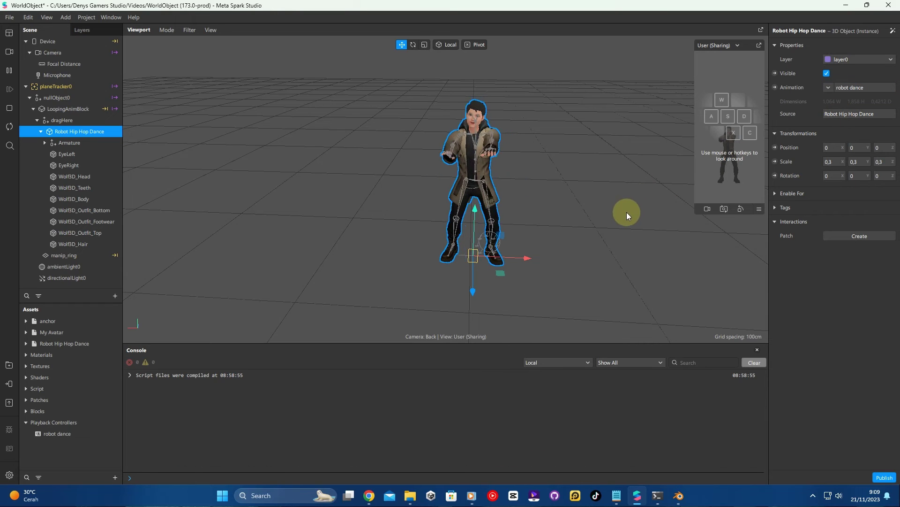
click(630, 262)
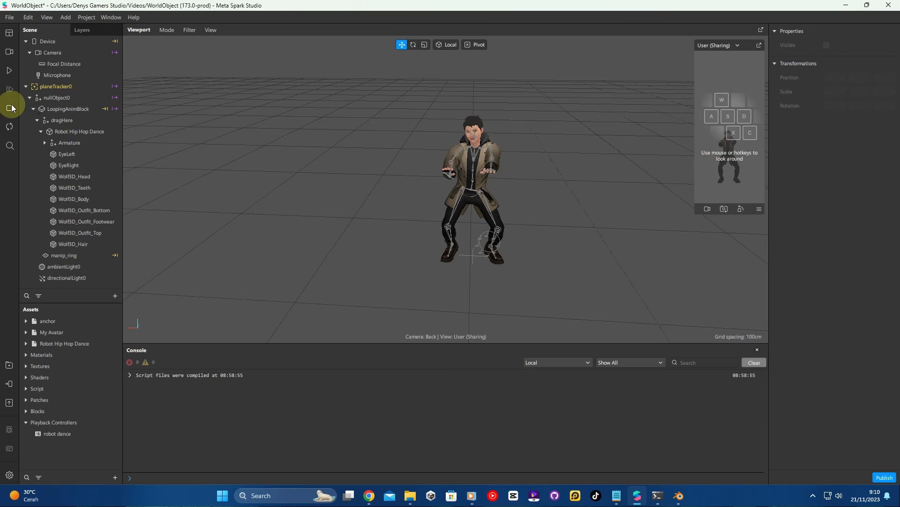
Step: Stop the scene simulation and save the WorldObject project
click(8, 71)
click(9, 18)
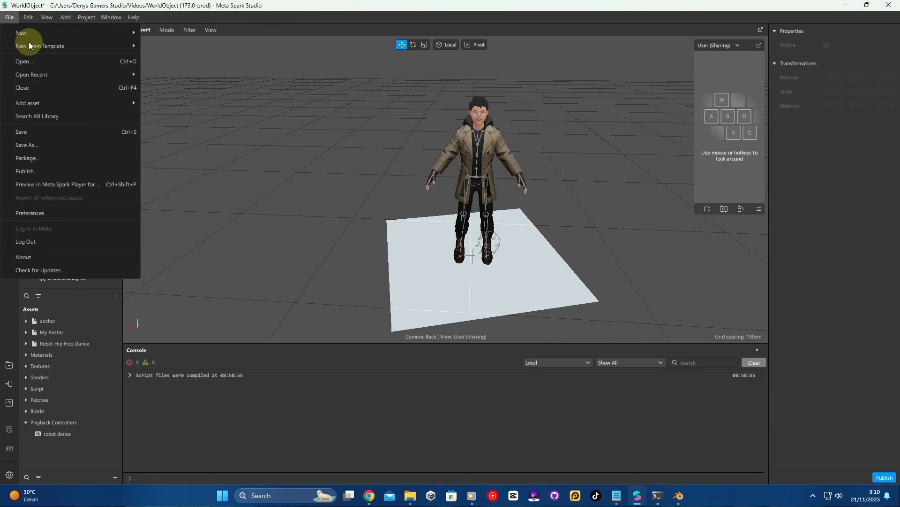
click(25, 131)
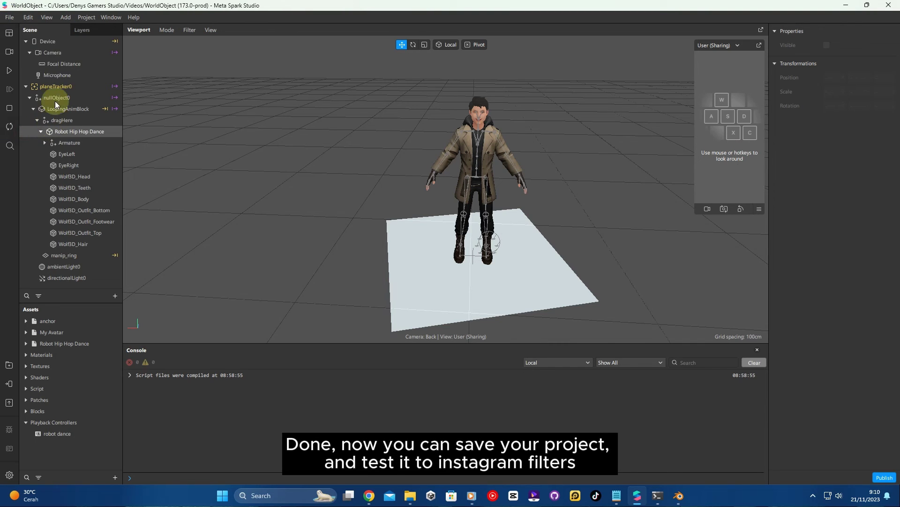
Step: Send the updated effect to Instagram again for testing on a device
click(10, 18)
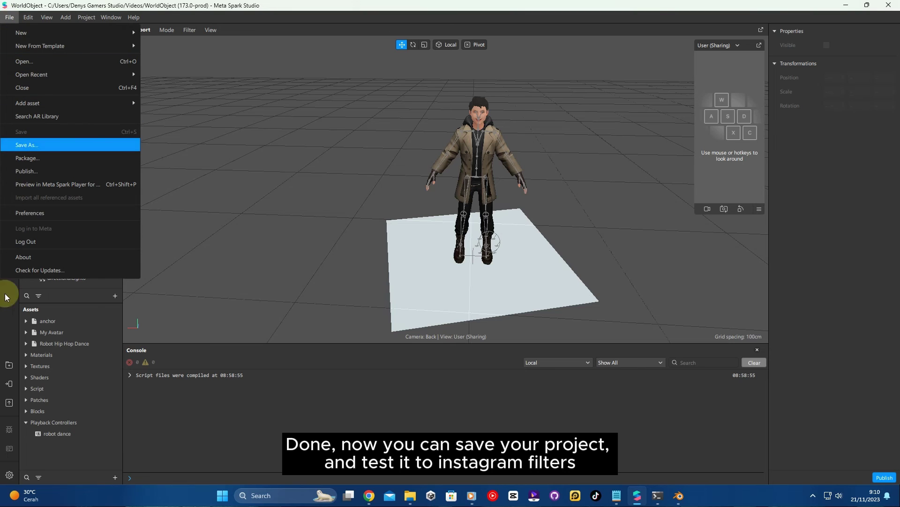
click(14, 346)
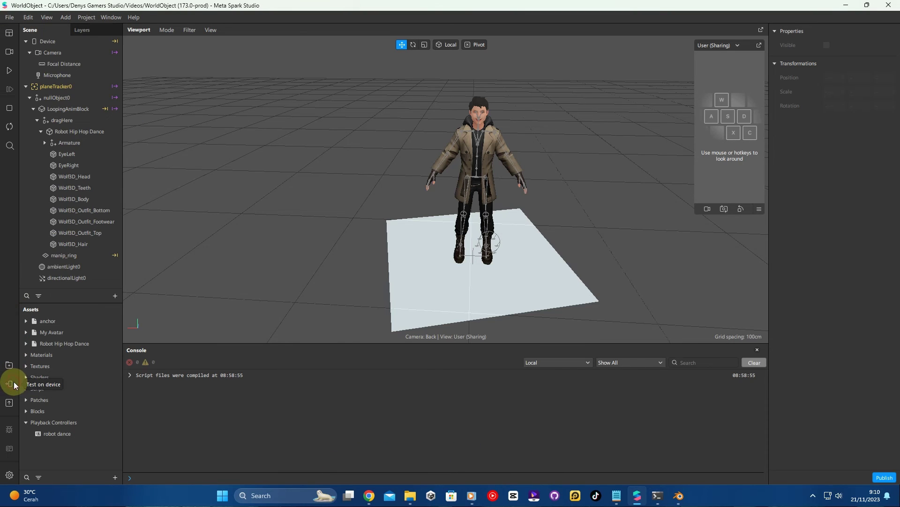
click(10, 383)
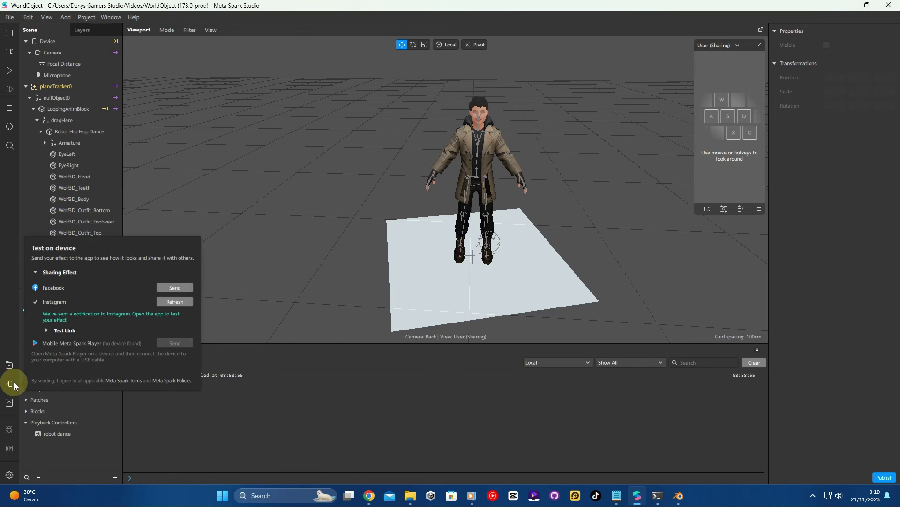
click(173, 302)
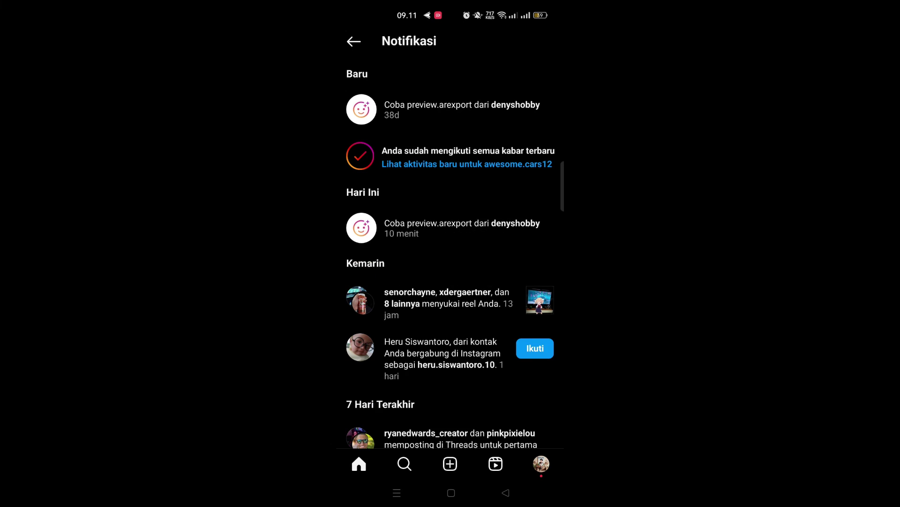
Step: Switch to Instagram on the phone and open the newest preview.arexport test effect from the notifications in the camera
click(472, 109)
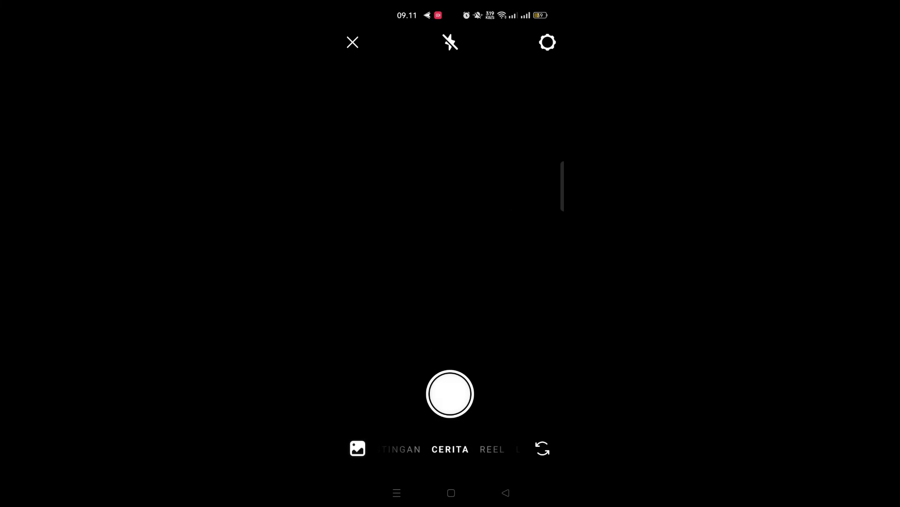
click(449, 290)
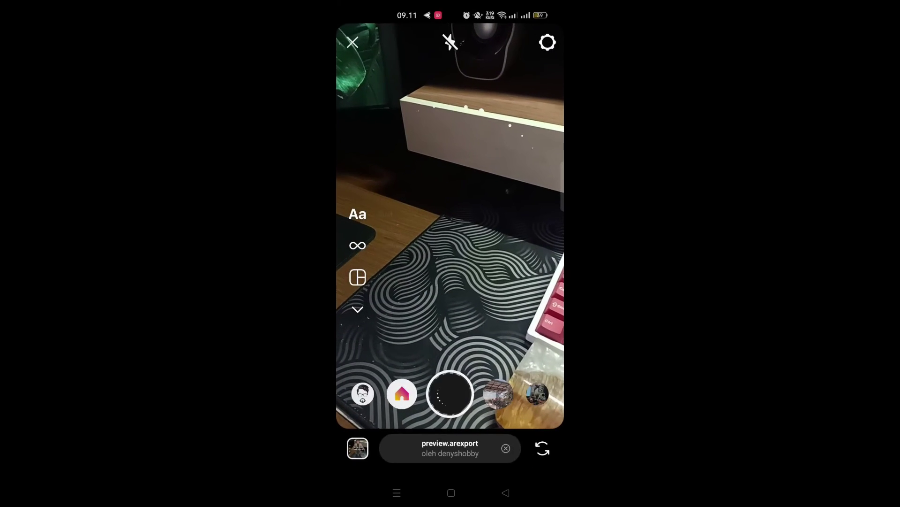